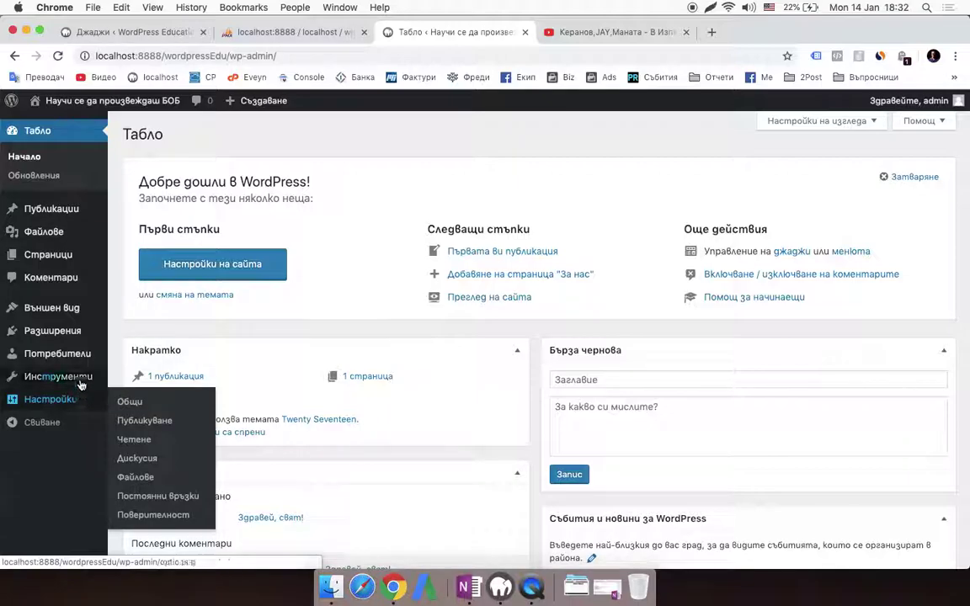
# - Open the General settings (Общи) page and select the site title text
pyautogui.moveTo(75, 348)
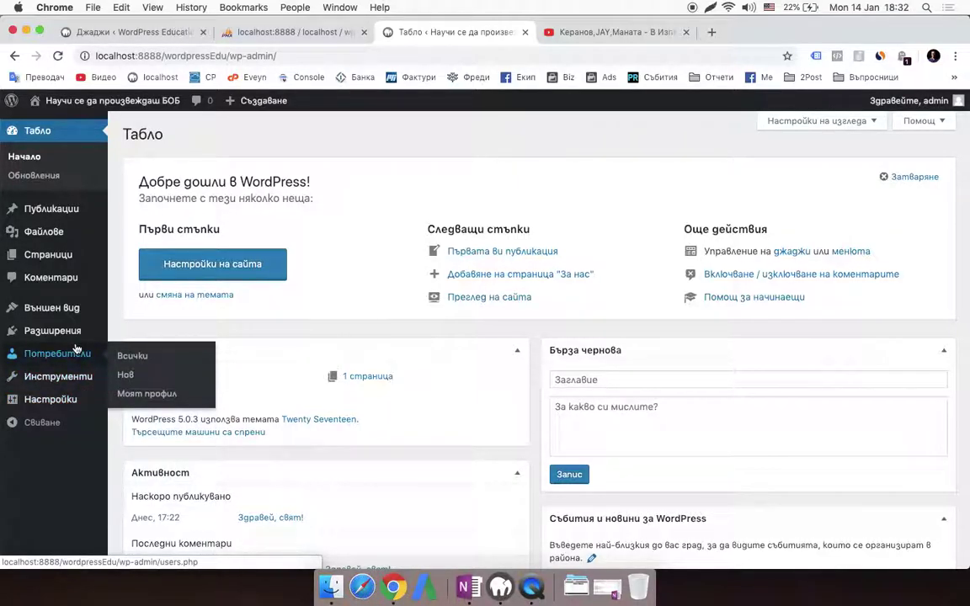
pyautogui.moveTo(59, 398)
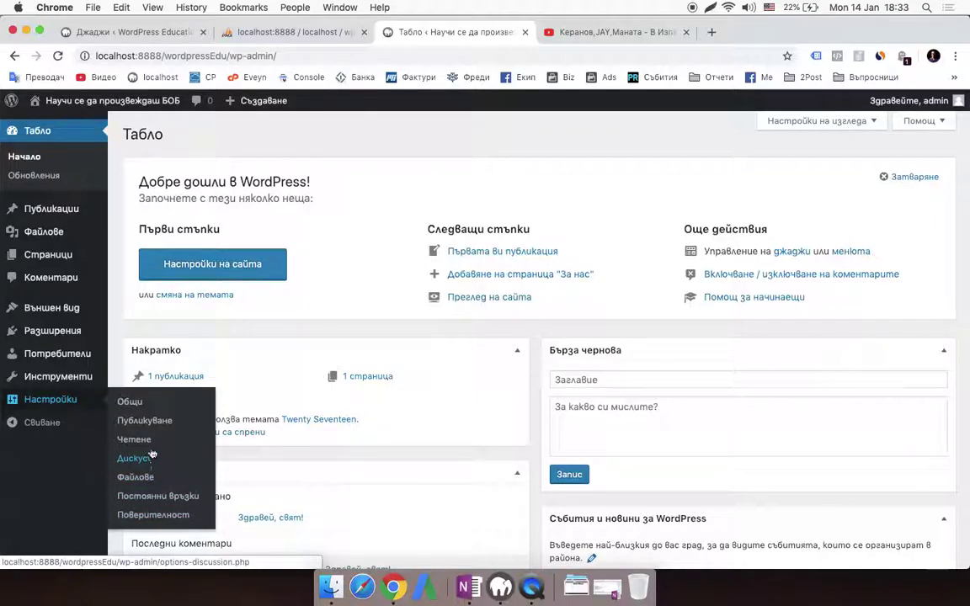
pyautogui.click(130, 402)
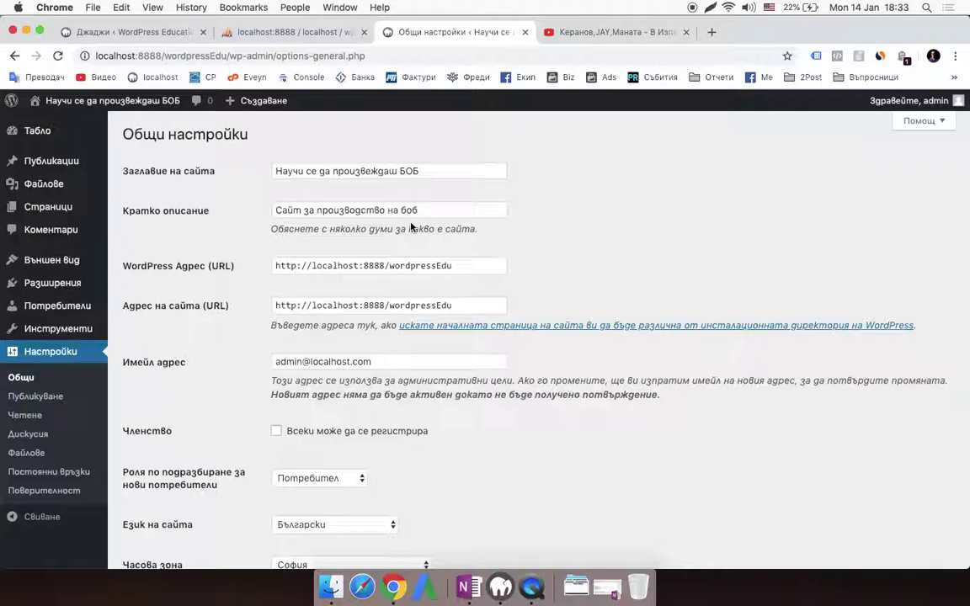
pyautogui.tripleClick(471, 173)
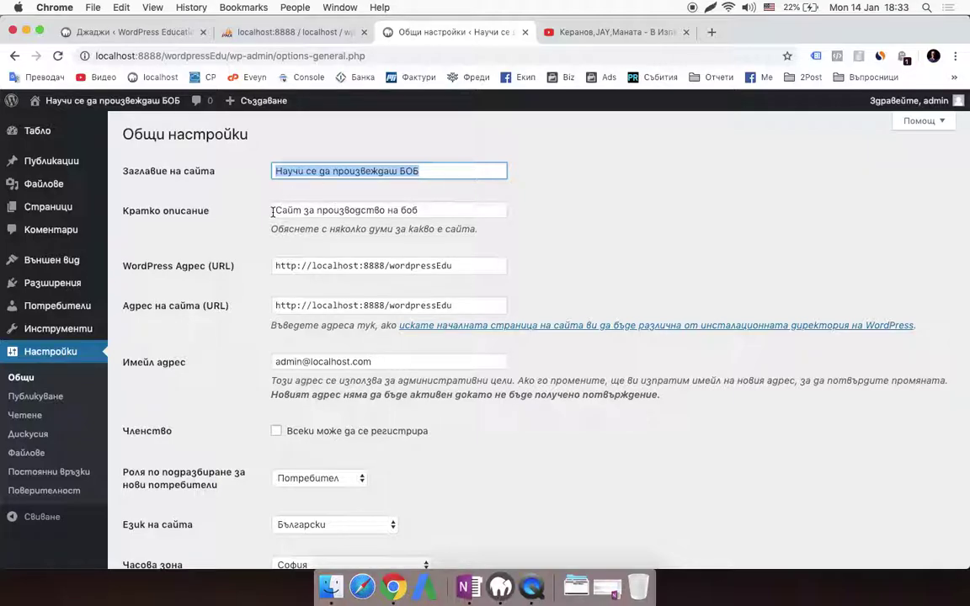
# - View the site's front page in a separate browser tab, and return to the general settings
pyautogui.moveTo(67, 102)
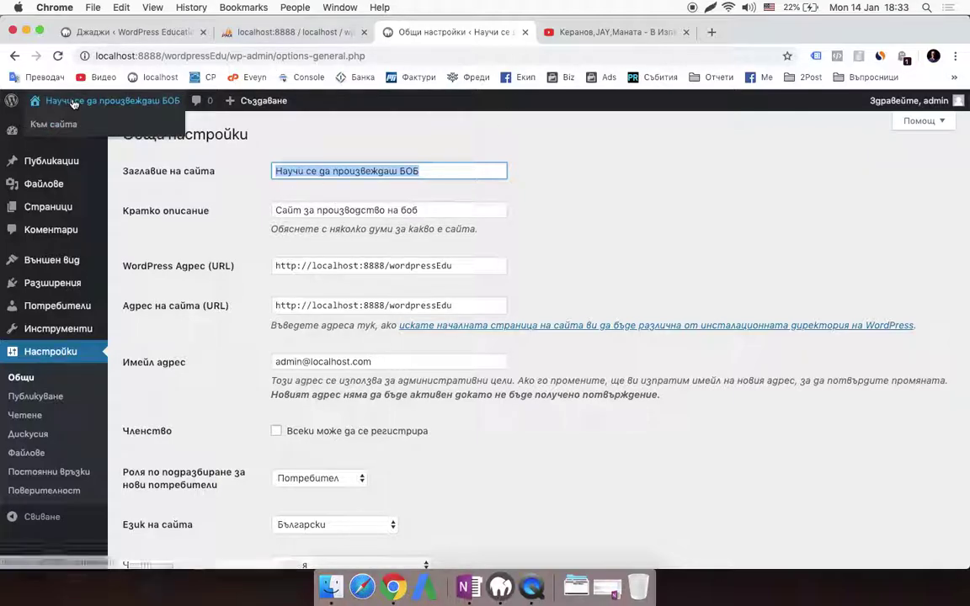
pyautogui.rightClick(65, 126)
pyautogui.click(92, 128)
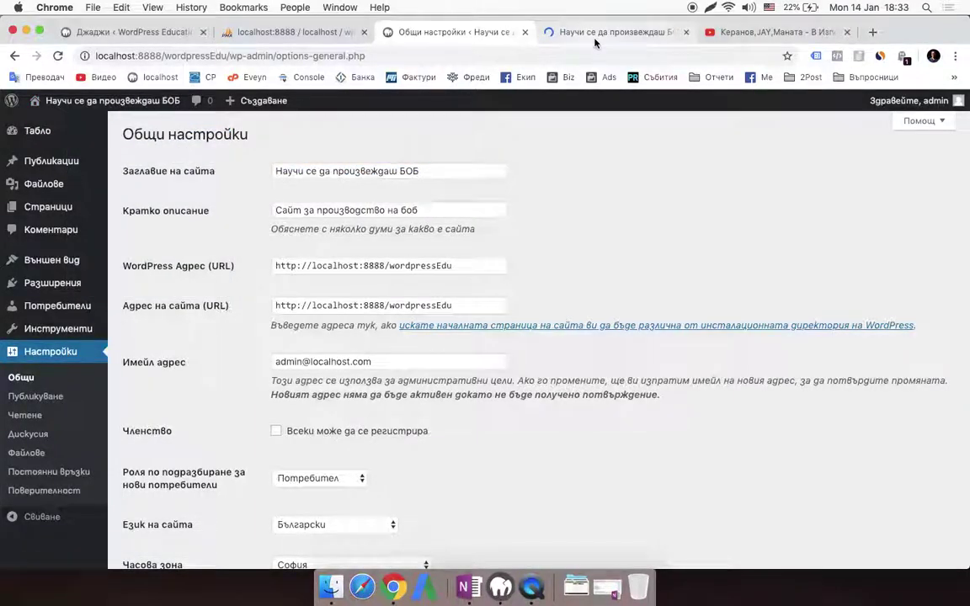
pyautogui.click(594, 38)
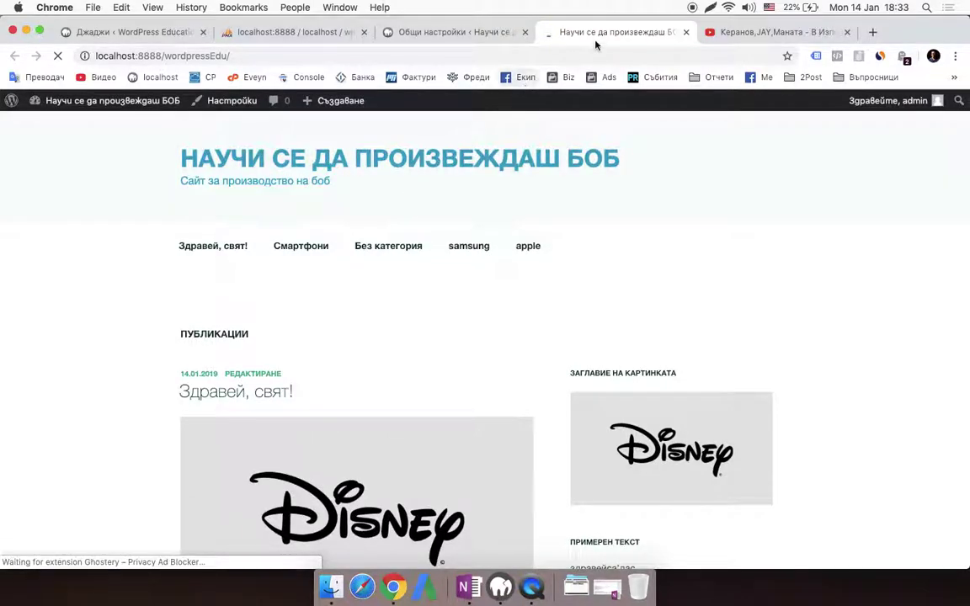
pyautogui.click(455, 33)
pyautogui.click(274, 170)
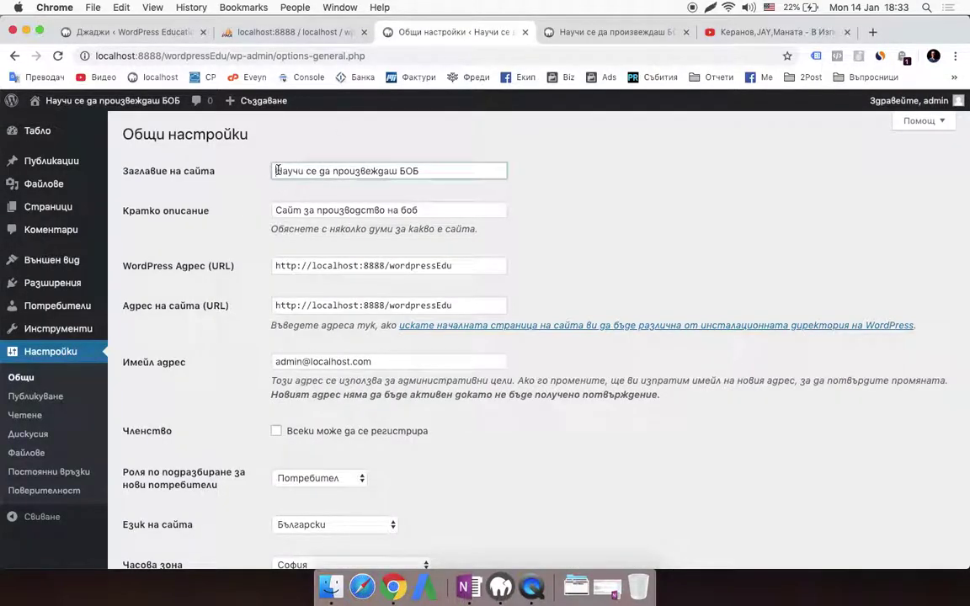
pyautogui.press('super+a')
pyautogui.write('Хадй')
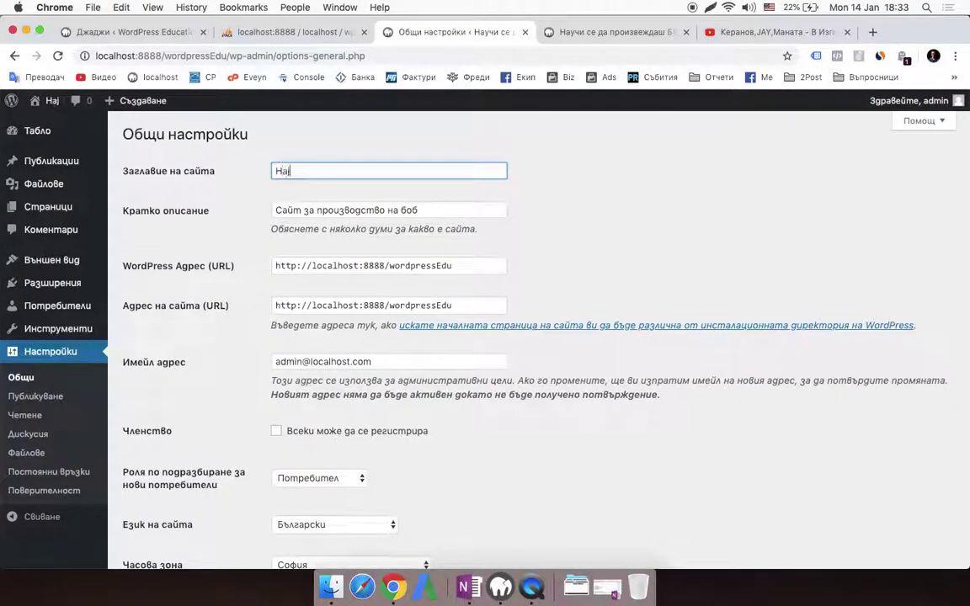
pyautogui.press('BackSpace')
pyautogui.press('BackSpace')
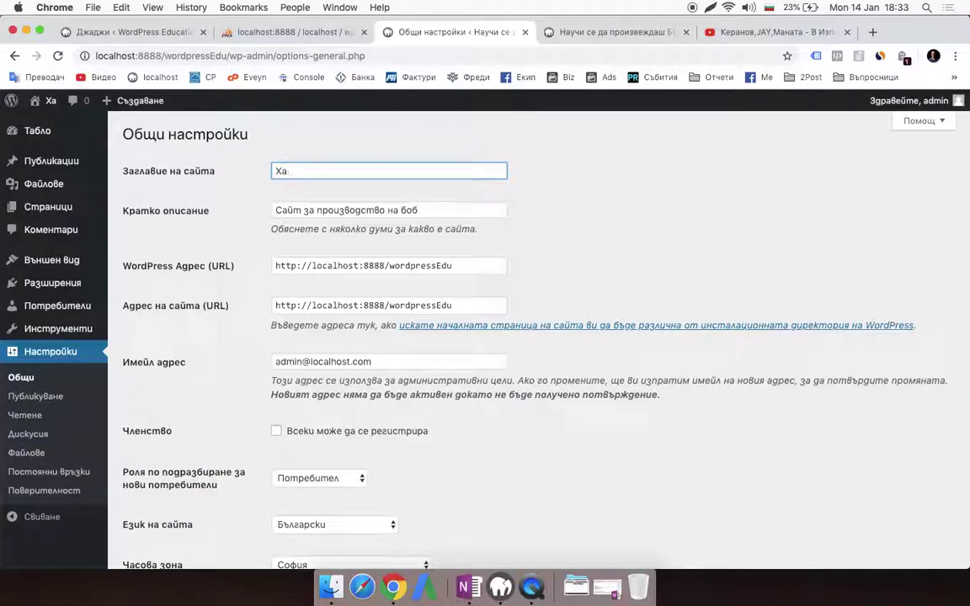
pyautogui.write('јд')
pyautogui.press('super+a')
pyautogui.write('Најд')
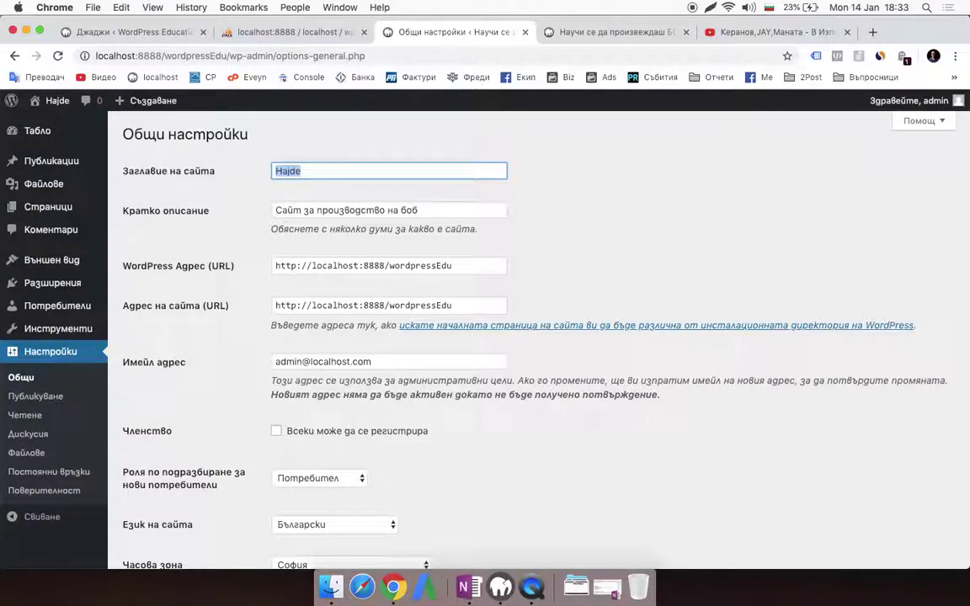
pyautogui.press('super+z')
pyautogui.press('super+z')
pyautogui.press('super+z')
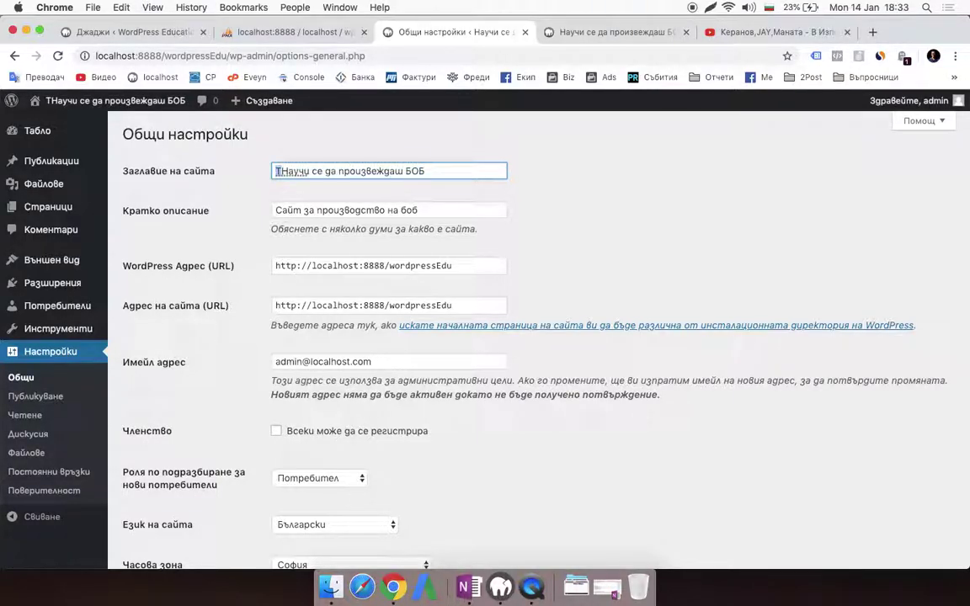
# - Add "Хайде!" before the existing site title so it reads "Хайде! Научи се да произвеждаш БОБ"
pyautogui.write('Хайде,')
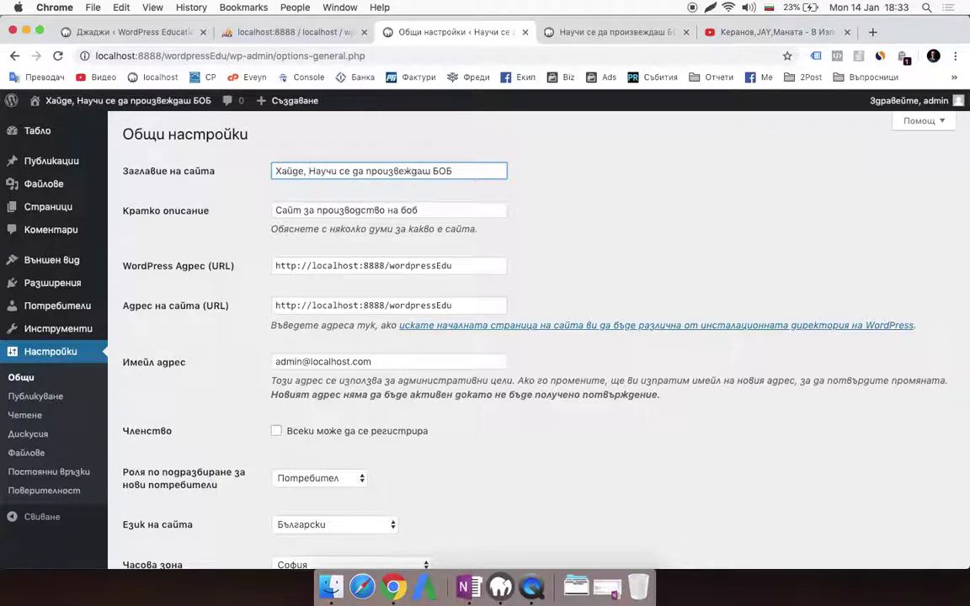
pyautogui.press('BackSpace')
pyautogui.press('BackSpace')
pyautogui.write('!')
# - Change the site's short description to "Сайт за производство на боб2" and save the general settings
pyautogui.click(433, 210)
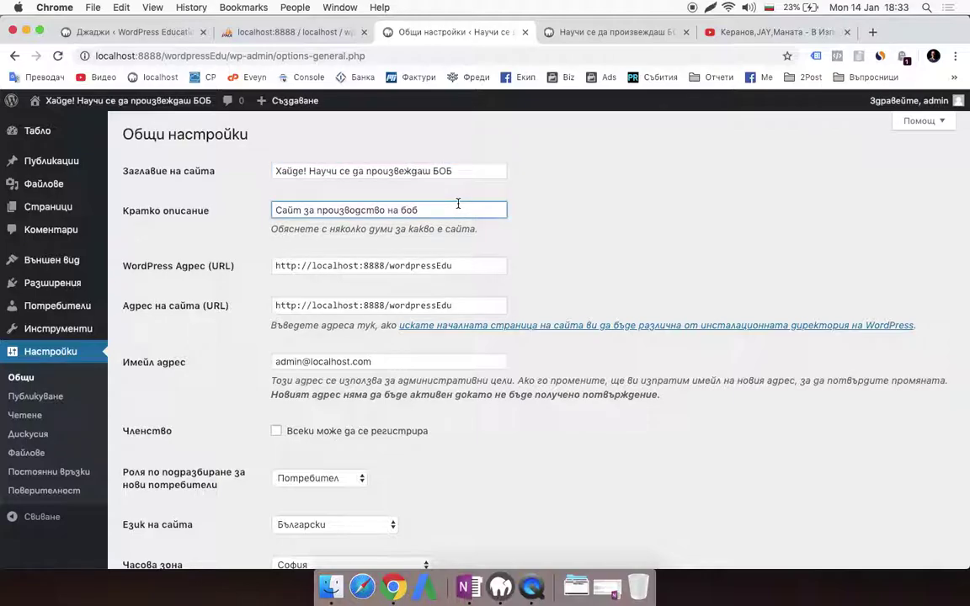
pyautogui.scroll(-10, 444, 319)
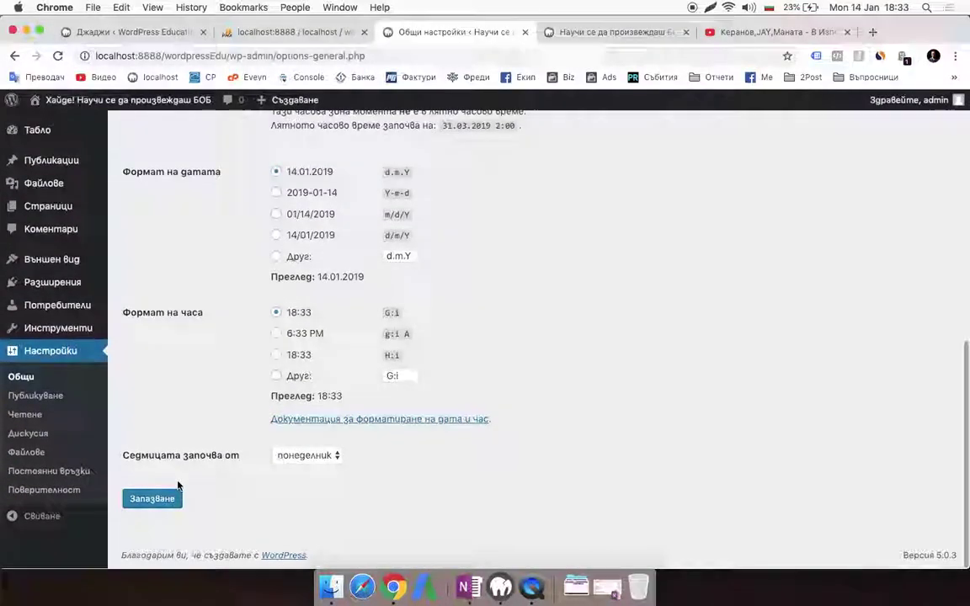
pyautogui.click(152, 500)
# - Reload the site's front page to check its title and description, and return to the general settings
pyautogui.click(585, 38)
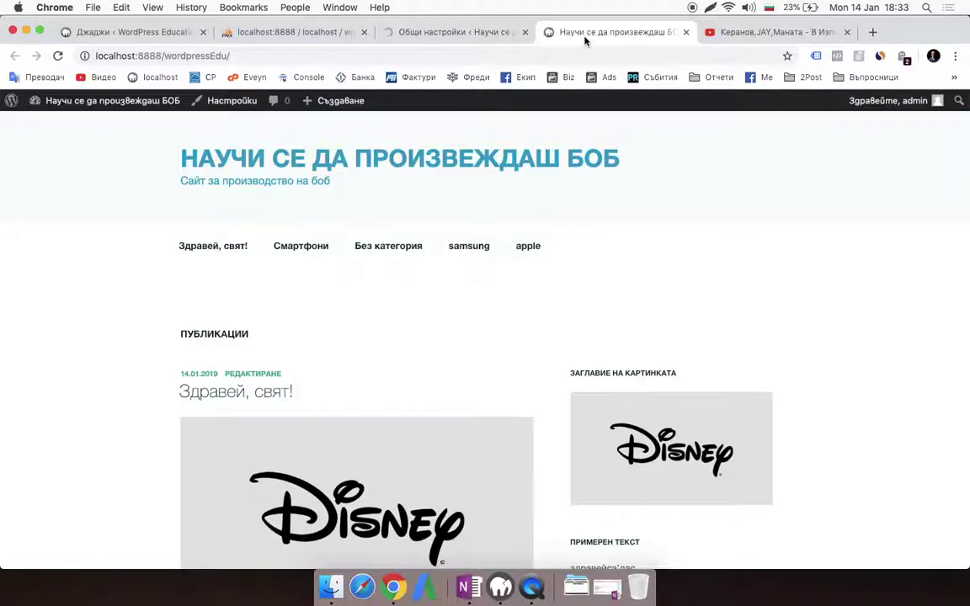
pyautogui.click(59, 55)
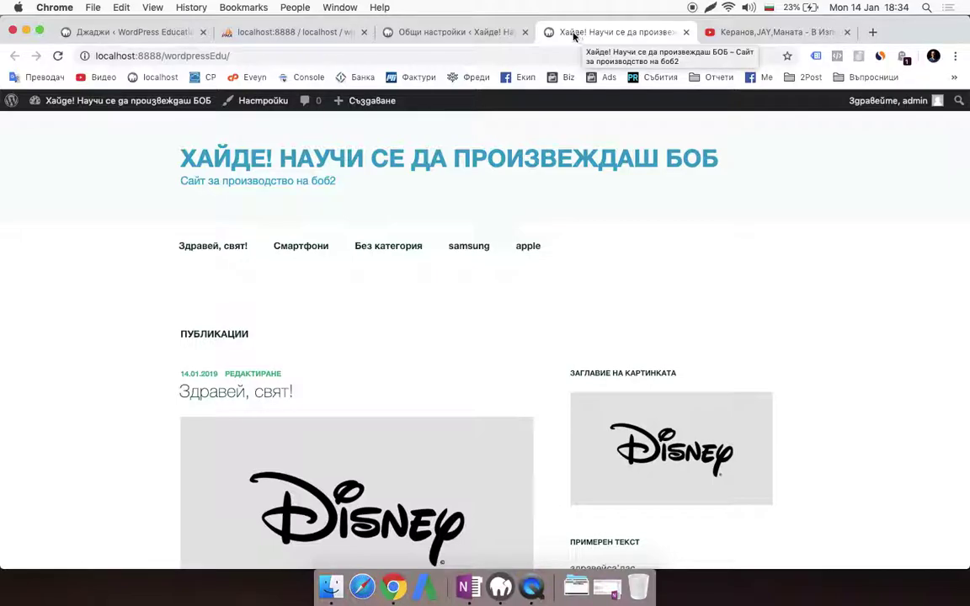
pyautogui.click(429, 34)
pyautogui.scroll(-2, 152, 217)
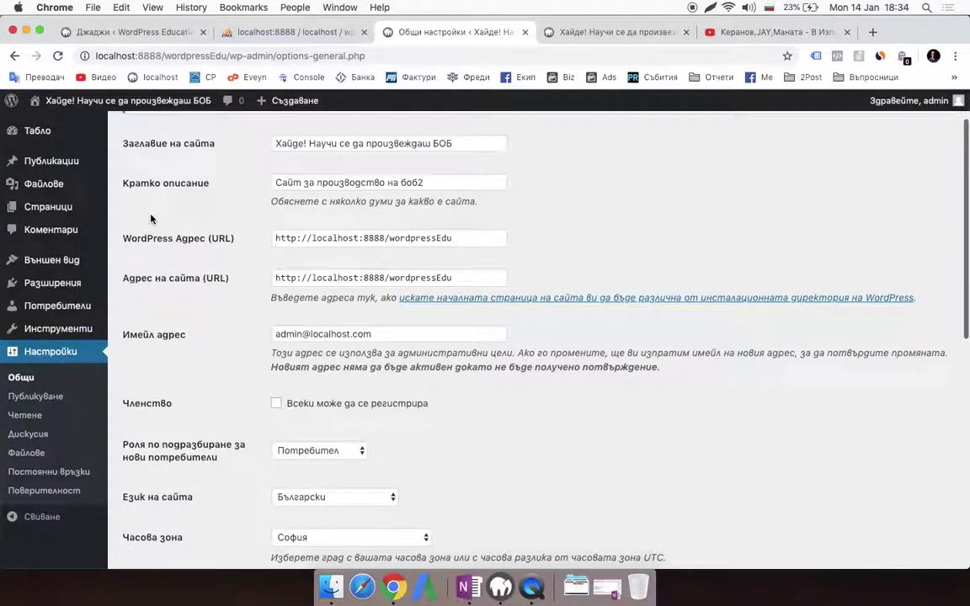
pyautogui.doubleClick(373, 238)
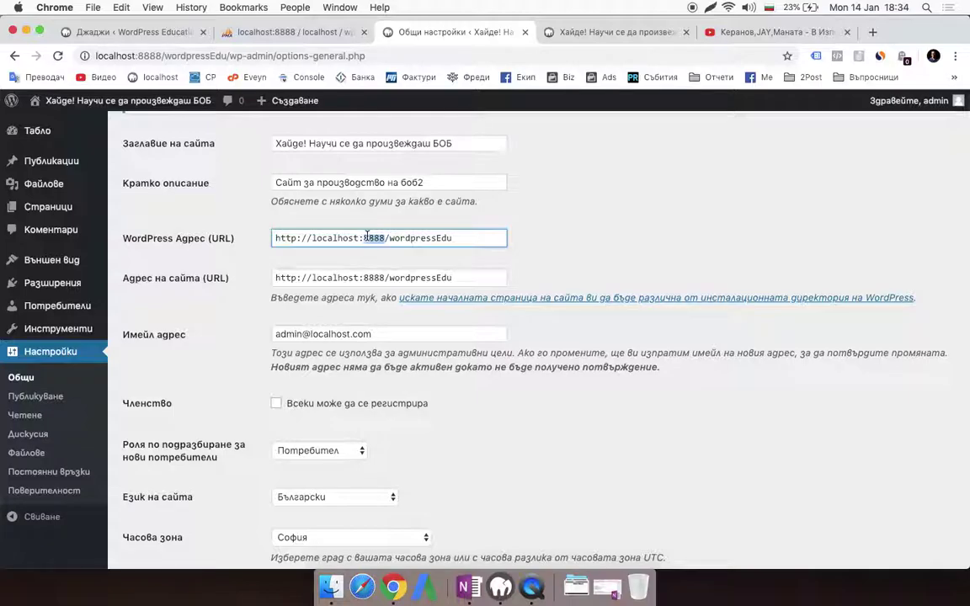
pyautogui.tripleClick(368, 238)
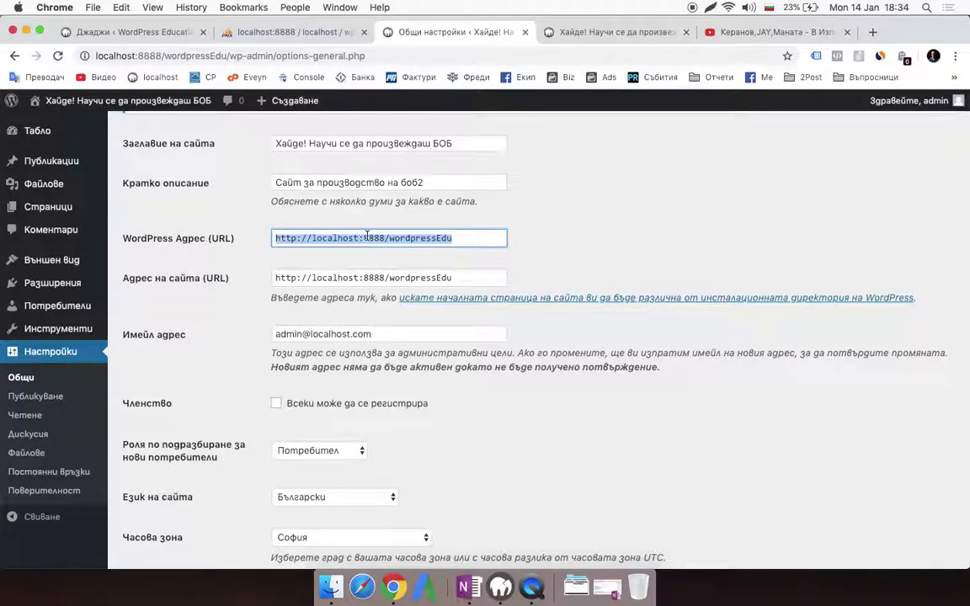
pyautogui.write('htt')
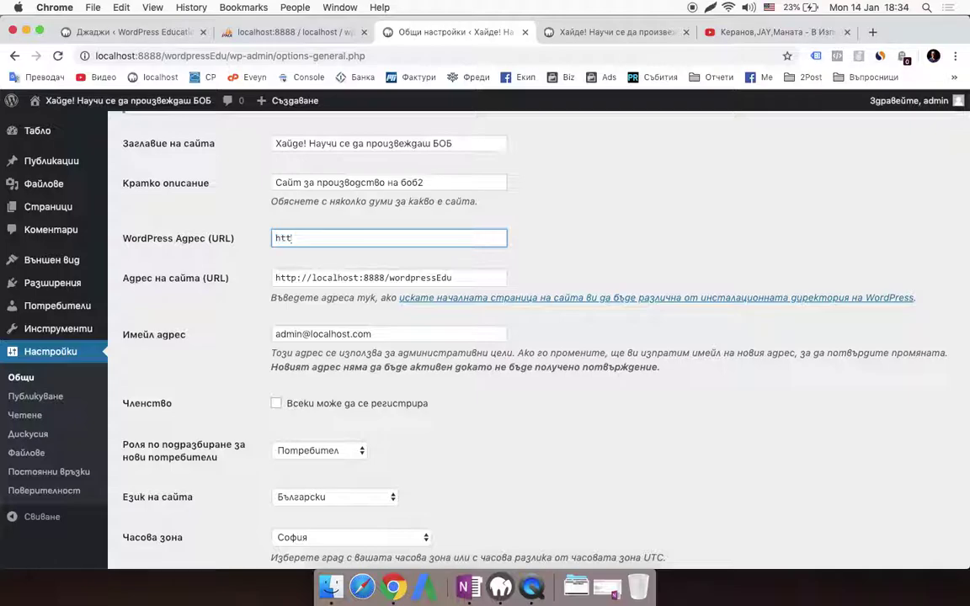
pyautogui.write('ps://')
pyautogui.press('super+z')
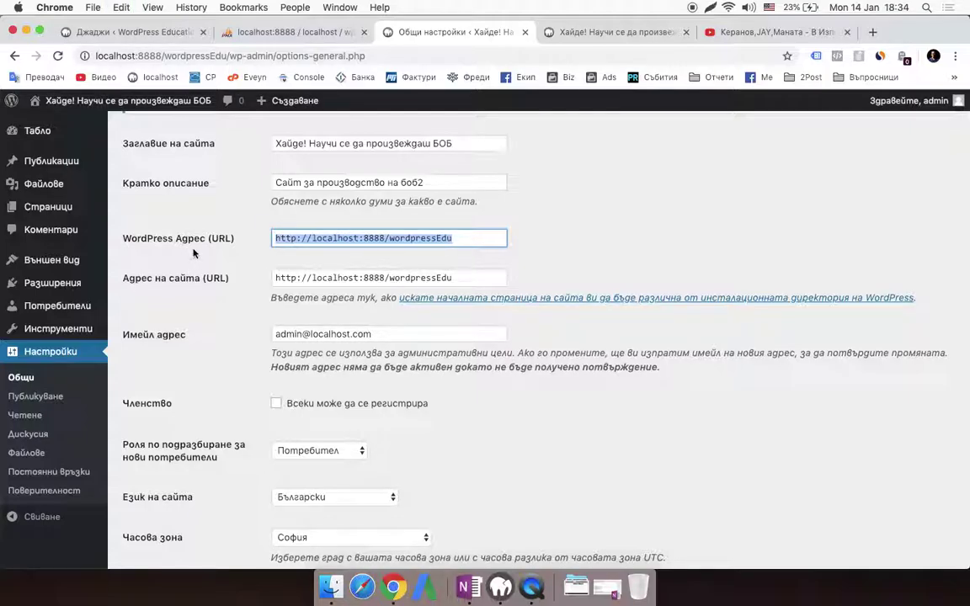
# - Examine the WordPress address, the site address with its explanatory note, and the administrator email setting
pyautogui.scroll(-1, 274, 261)
pyautogui.scroll(-1, 274, 261)
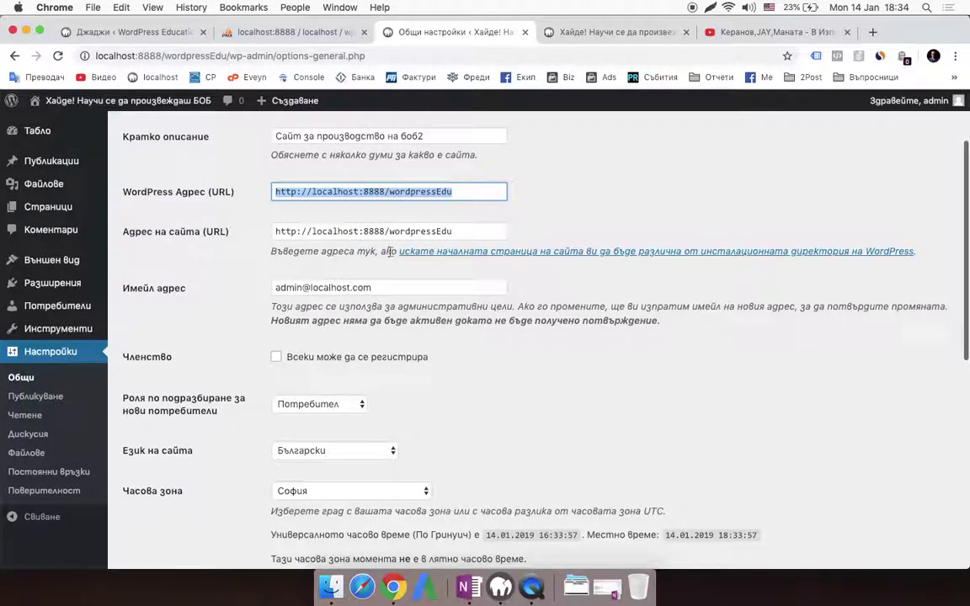
pyautogui.scroll(-1, 298, 247)
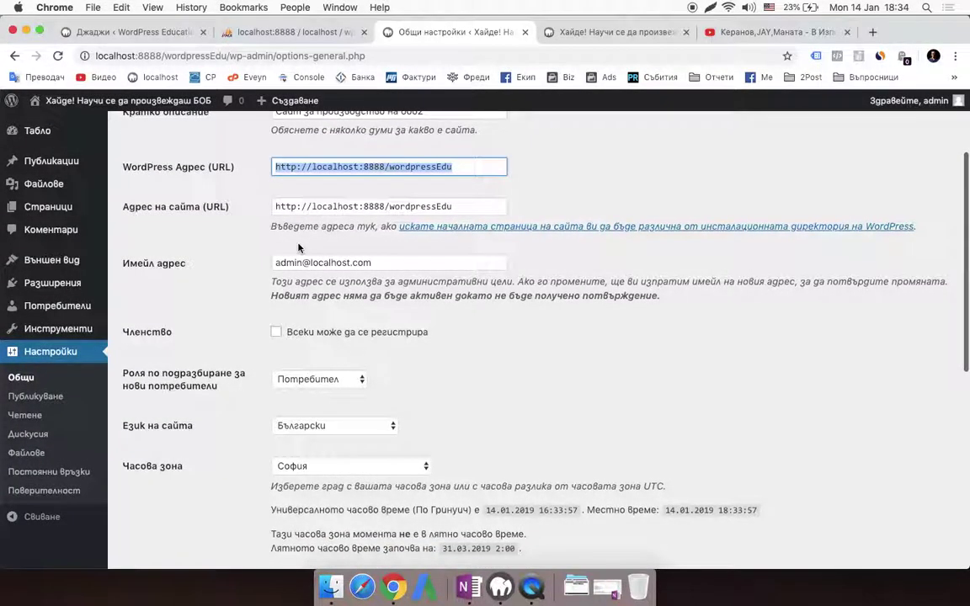
pyautogui.tripleClick(309, 164)
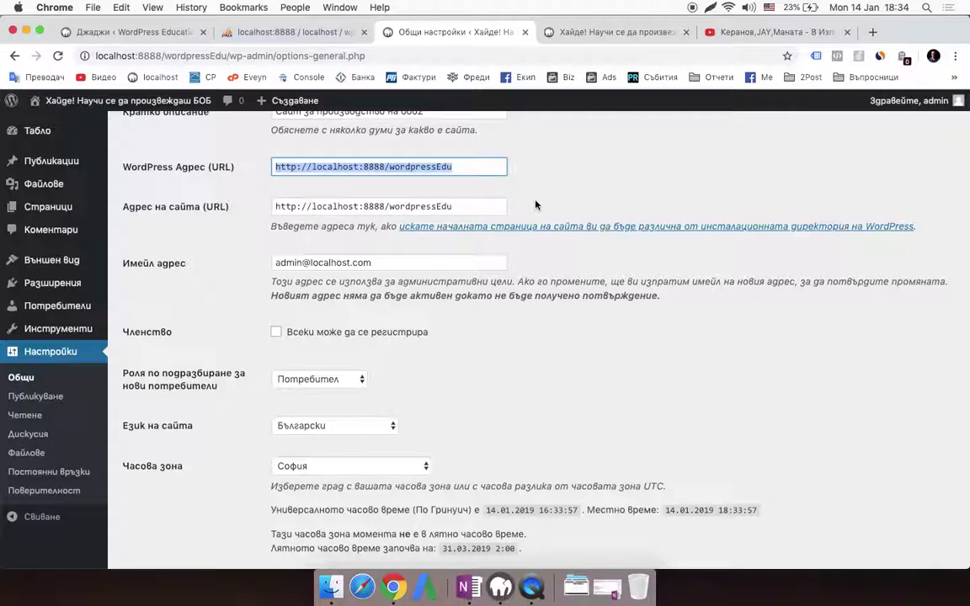
pyautogui.scroll(-1, 535, 205)
pyautogui.scroll(-1, 425, 149)
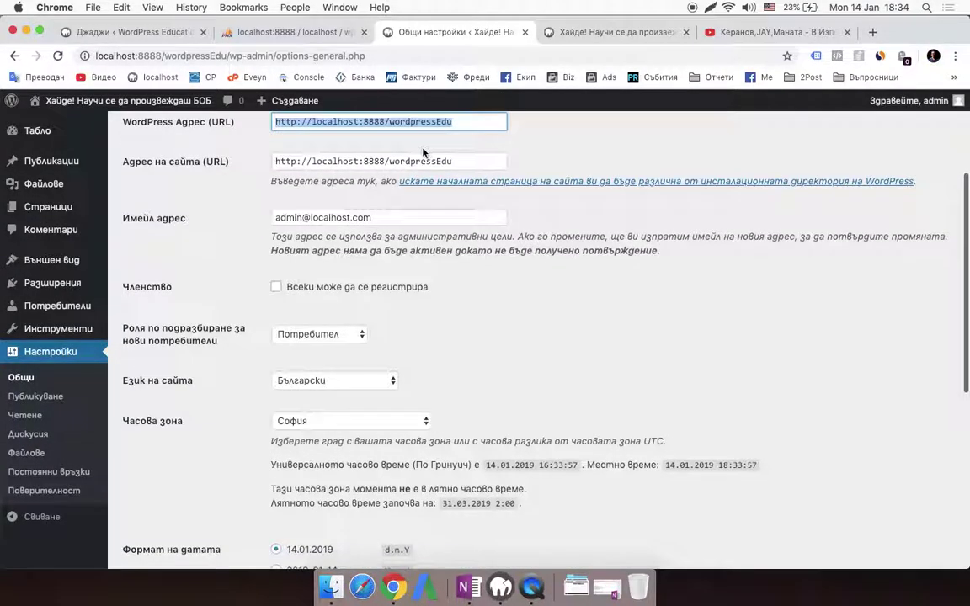
pyautogui.tripleClick(341, 182)
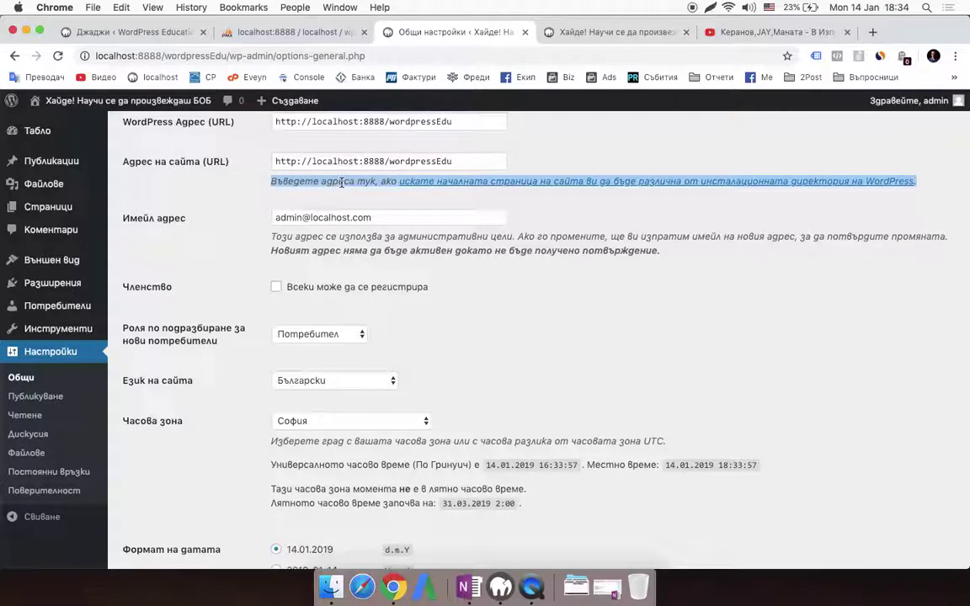
pyautogui.doubleClick(341, 122)
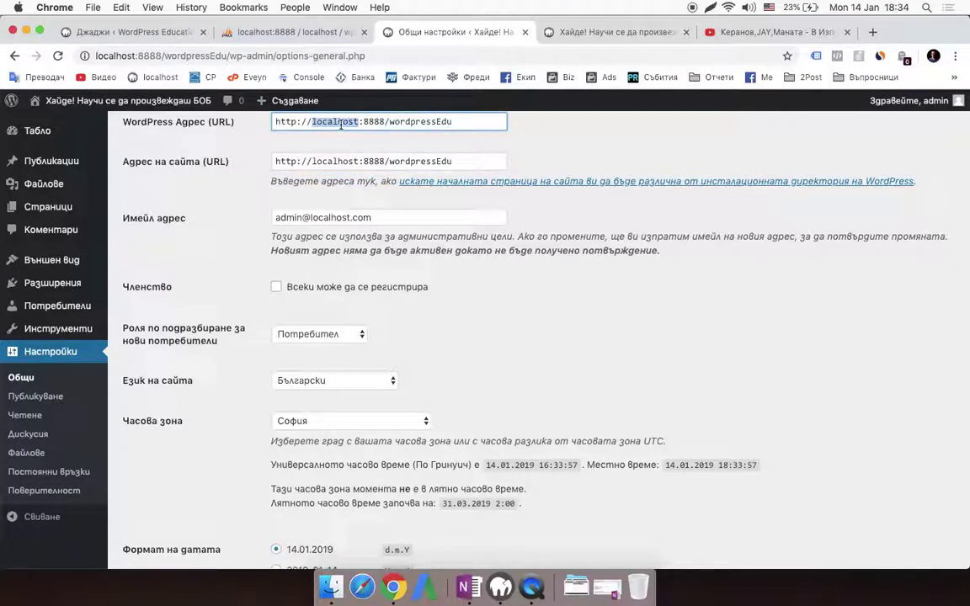
pyautogui.doubleClick(339, 162)
pyautogui.click(324, 182)
pyautogui.scroll(-1, 324, 182)
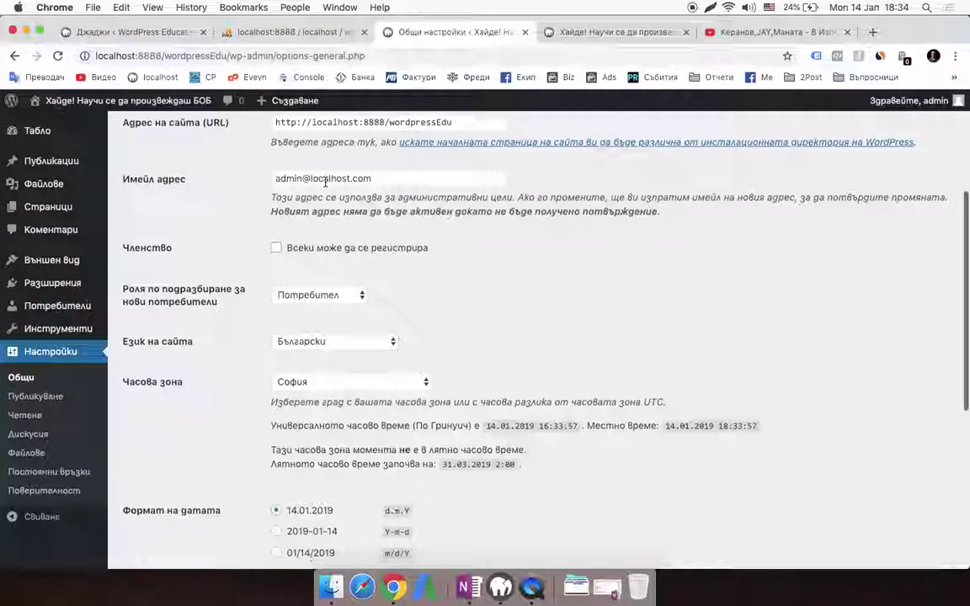
pyautogui.scroll(-1, 325, 182)
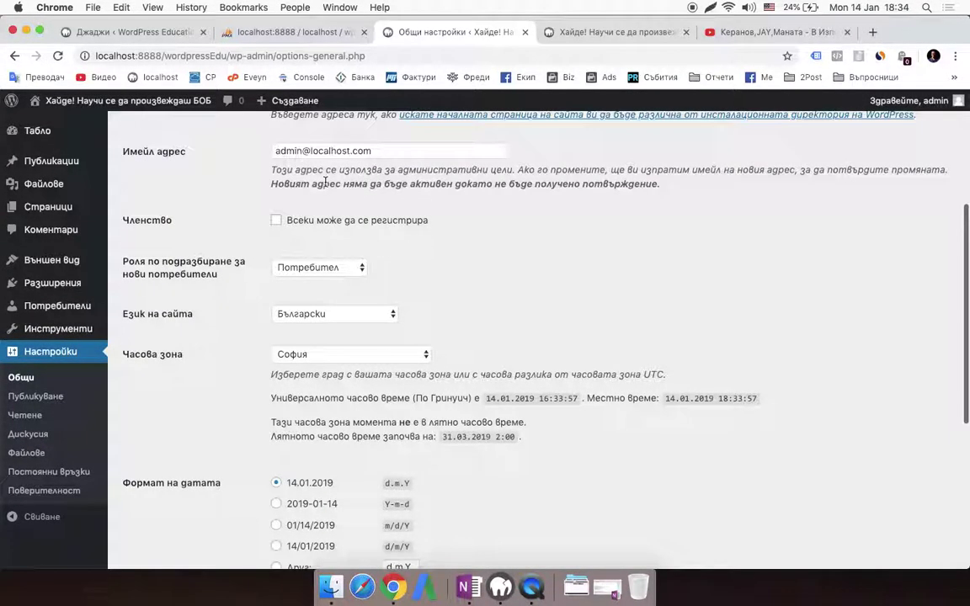
pyautogui.tripleClick(299, 150)
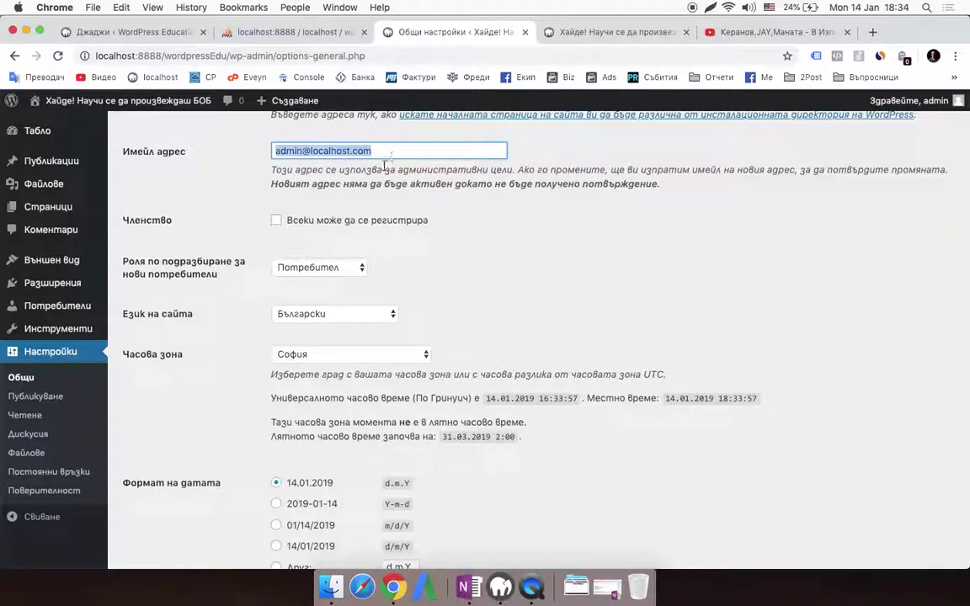
# - Enable the membership option that lets anyone register on the site
pyautogui.scroll(-1, 385, 165)
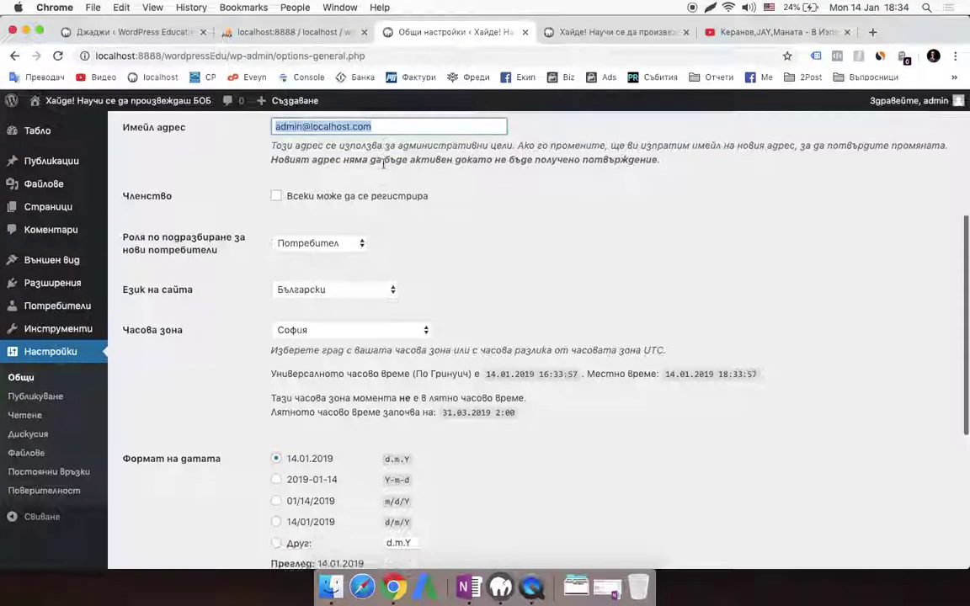
pyautogui.click(275, 197)
# - Review the available default roles for new users and the site language choices, keeping Потребител and Български
pyautogui.scroll(-2, 303, 198)
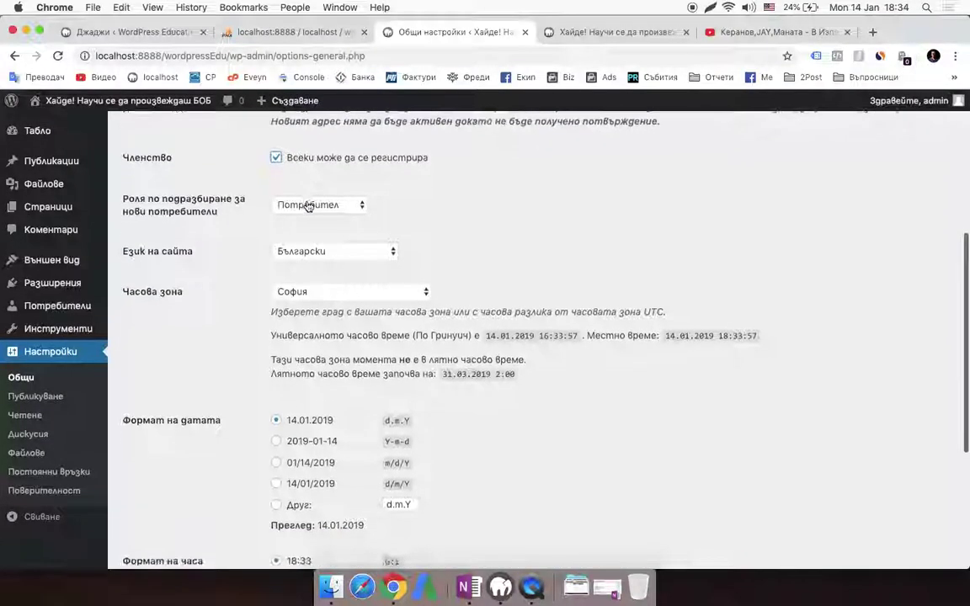
pyautogui.scroll(-2, 309, 206)
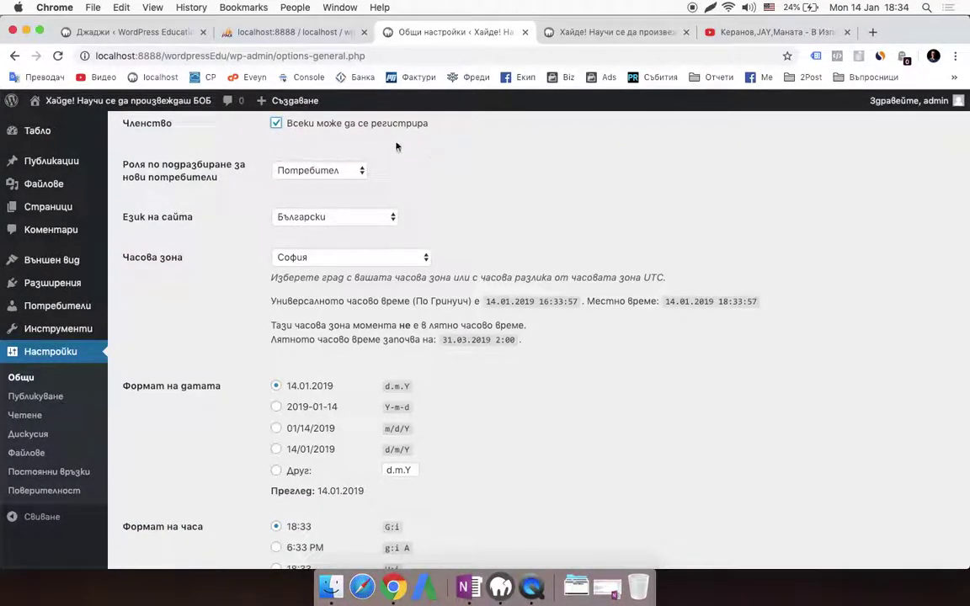
pyautogui.click(341, 171)
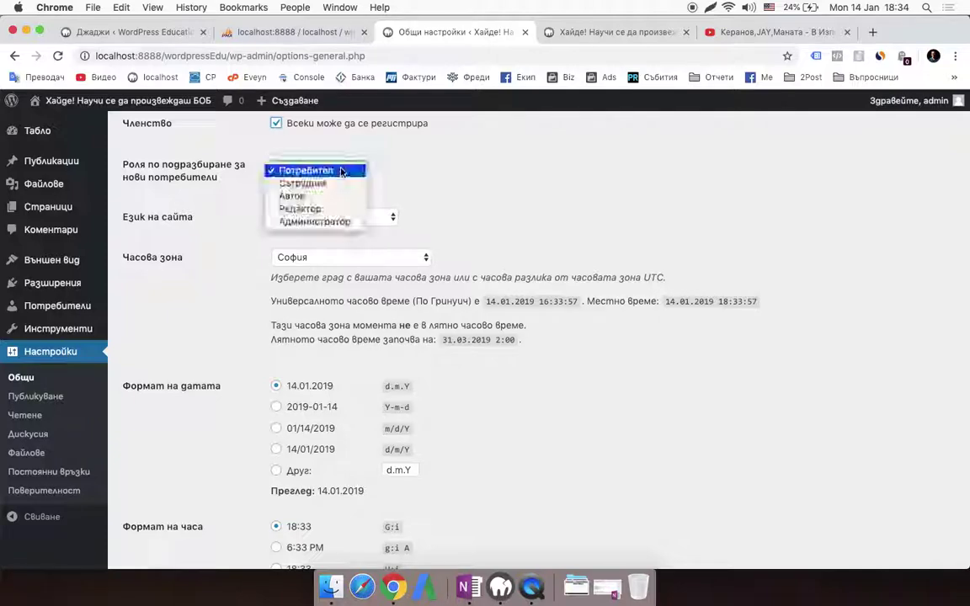
pyautogui.click(495, 177)
pyautogui.click(378, 217)
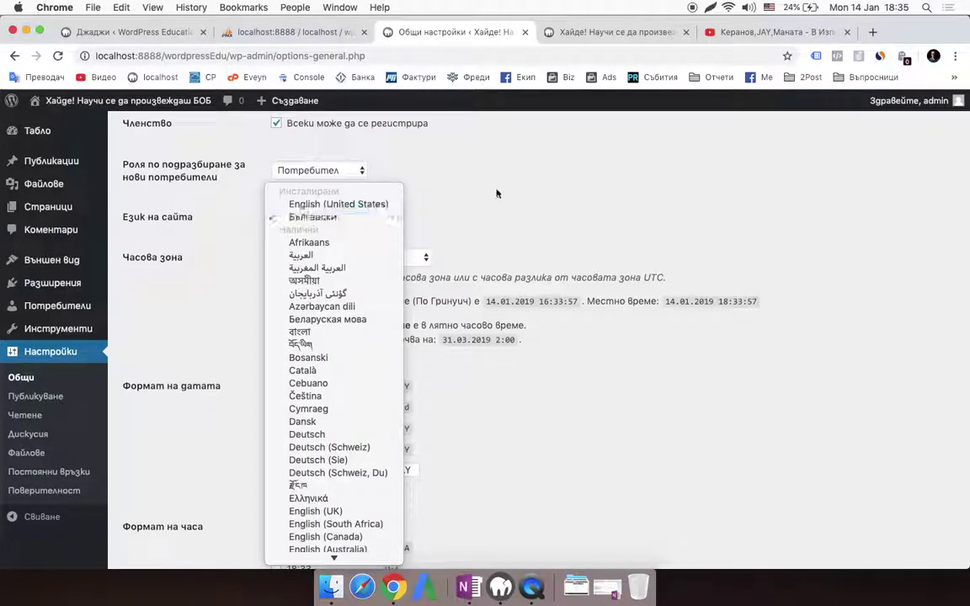
pyautogui.click(343, 219)
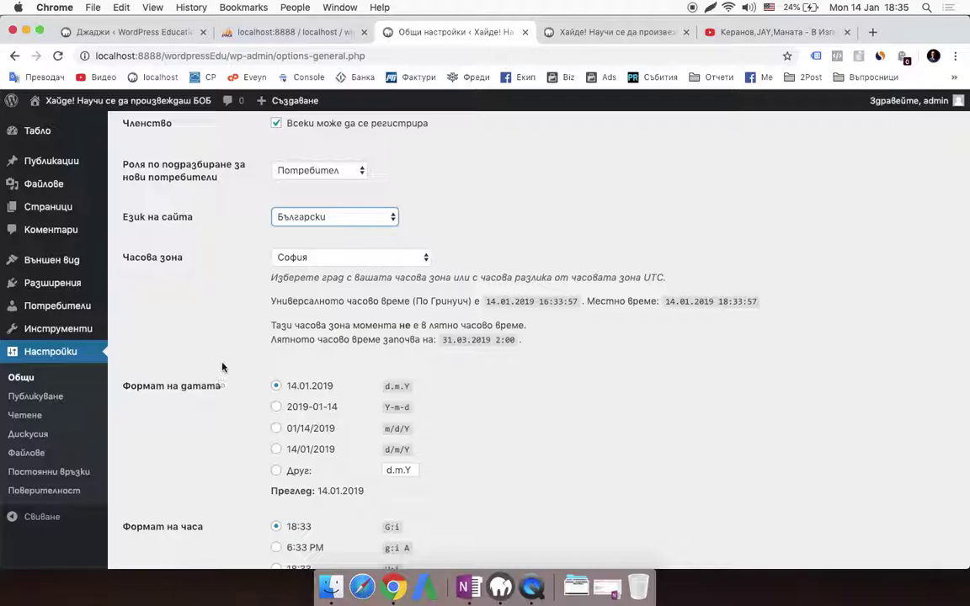
# - Set the site's time zone to Тирана
pyautogui.click(333, 260)
pyautogui.click(325, 257)
pyautogui.scroll(-2, 385, 196)
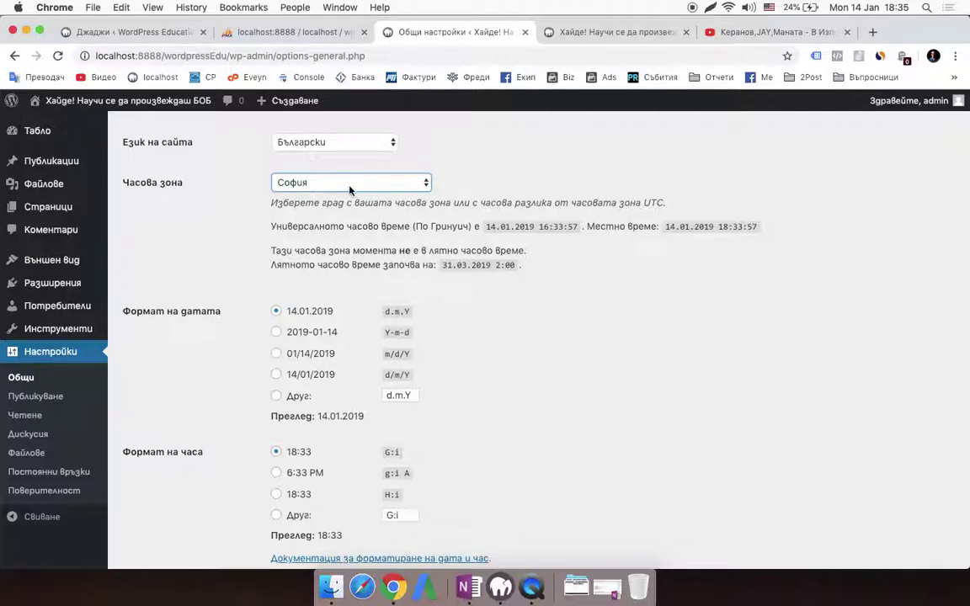
pyautogui.click(349, 183)
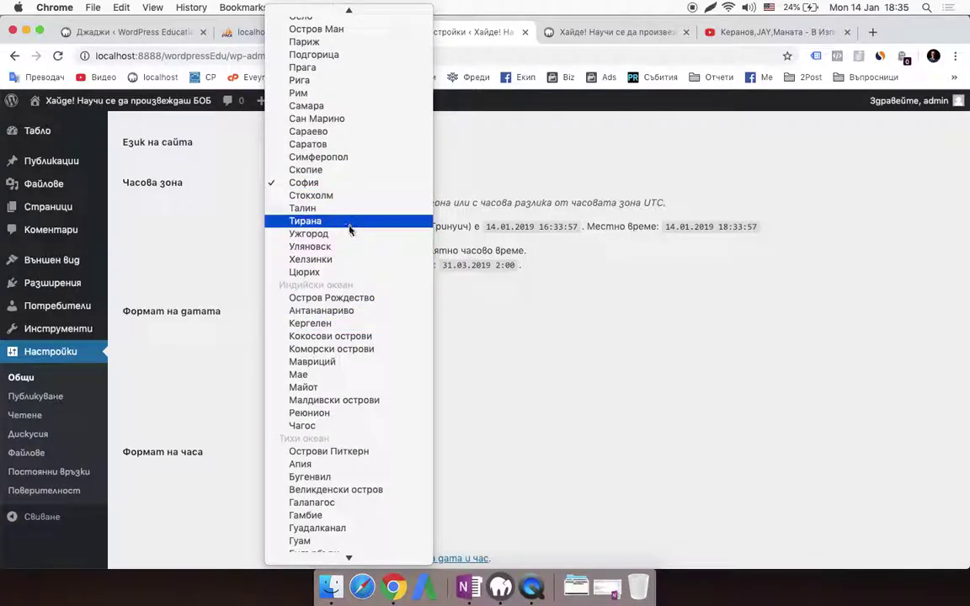
pyautogui.click(325, 221)
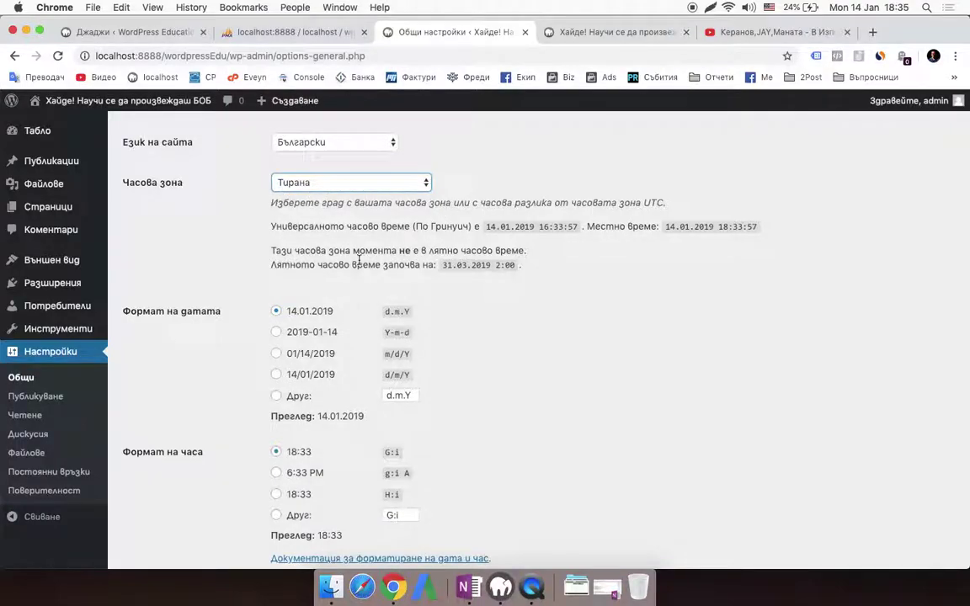
# - Set the date format to m/d/Y and the time format to g:i A
pyautogui.scroll(-3, 358, 259)
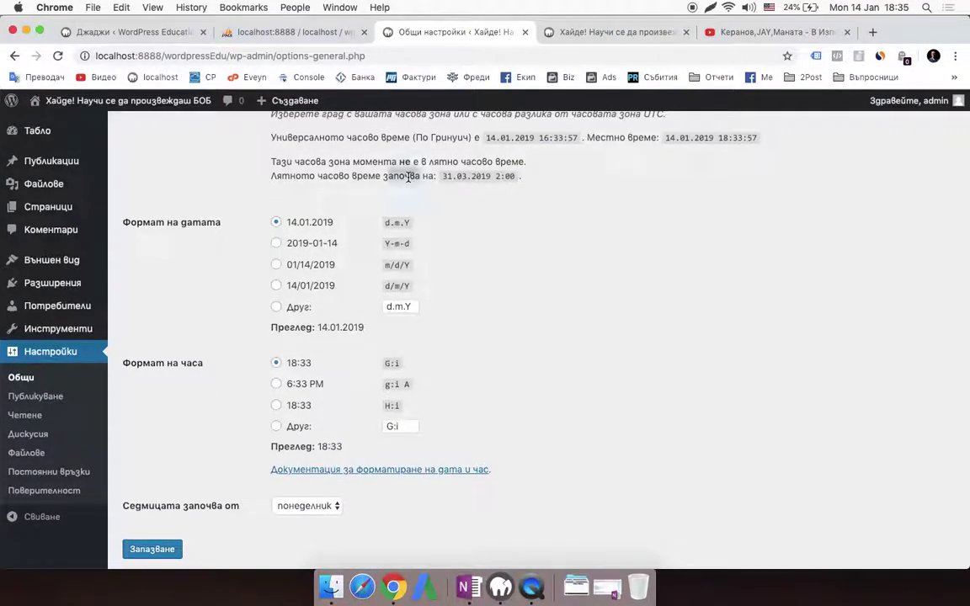
pyautogui.doubleClick(409, 176)
pyautogui.scroll(1, 354, 193)
pyautogui.scroll(-2, 319, 230)
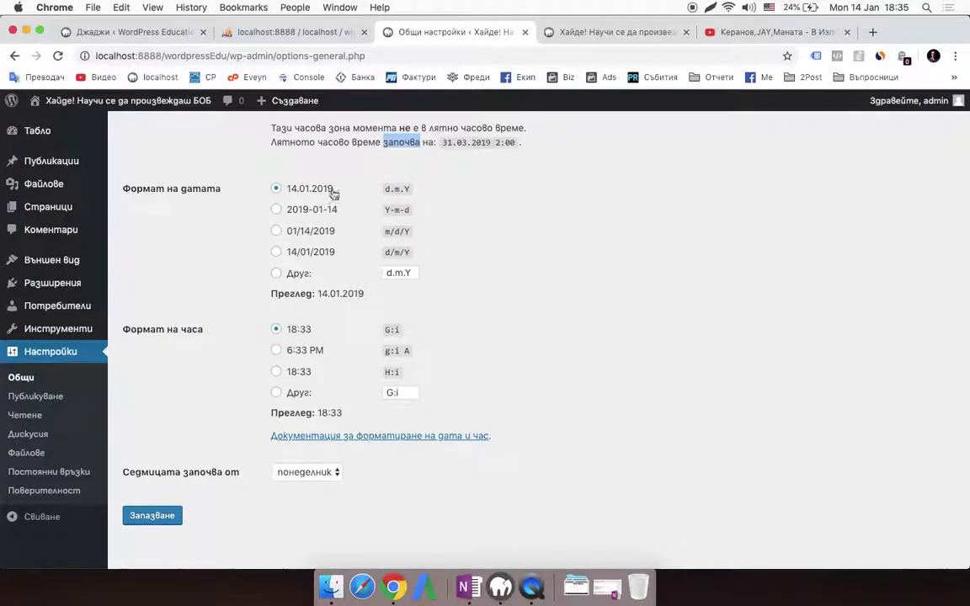
pyautogui.click(332, 231)
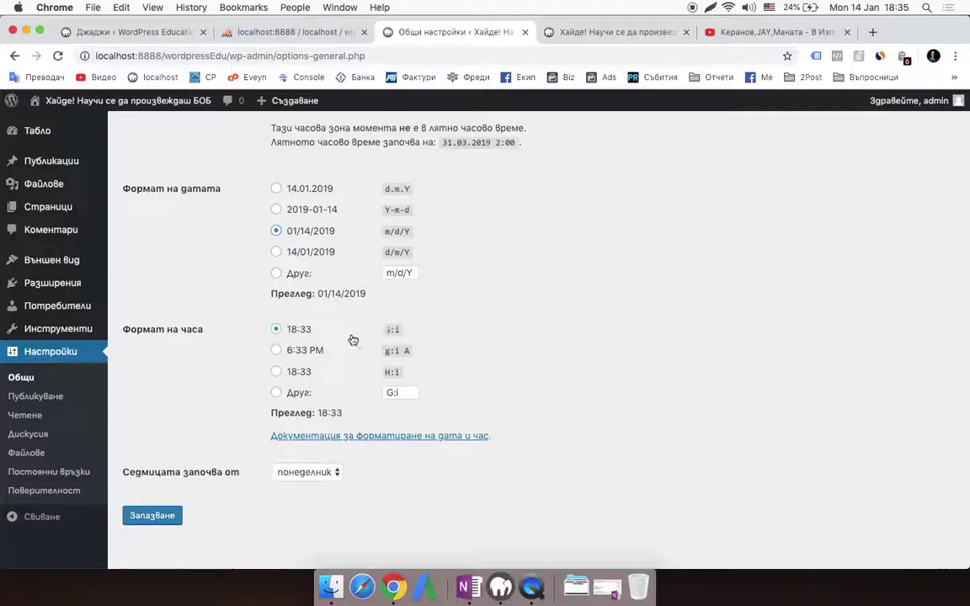
pyautogui.click(284, 349)
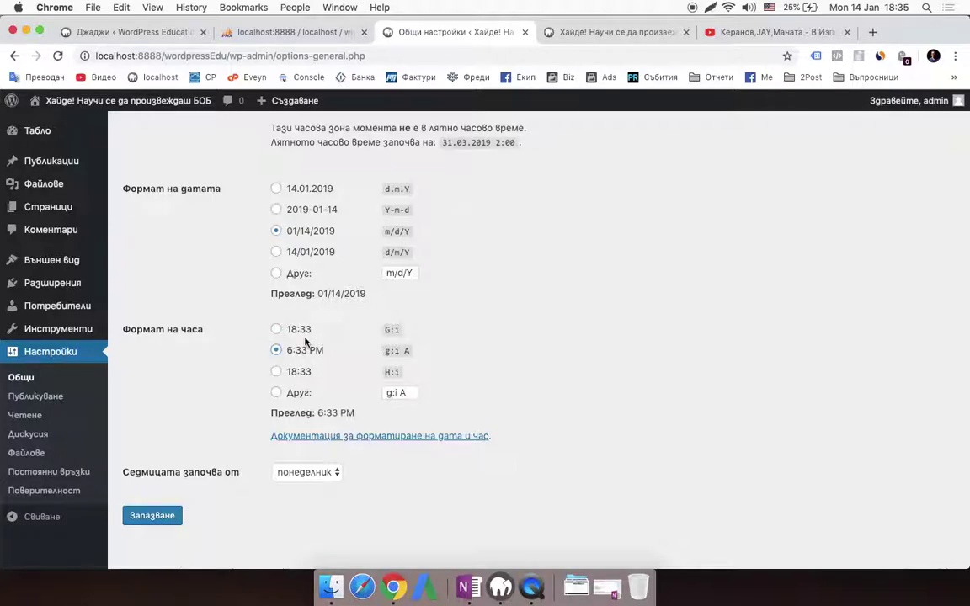
# - Set the week to start on четвъртък and save the general settings
pyautogui.scroll(-1, 231, 464)
pyautogui.click(304, 461)
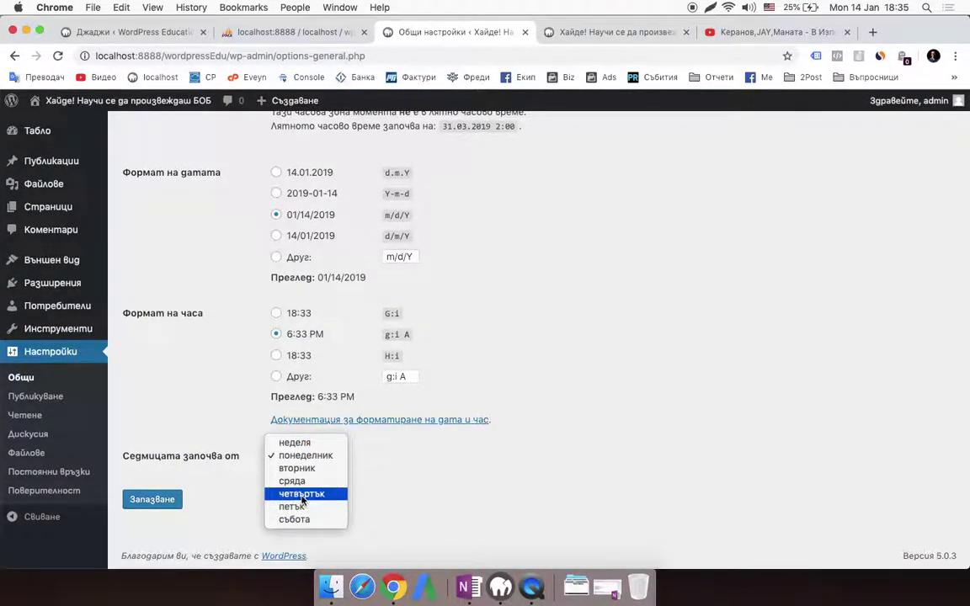
pyautogui.click(302, 497)
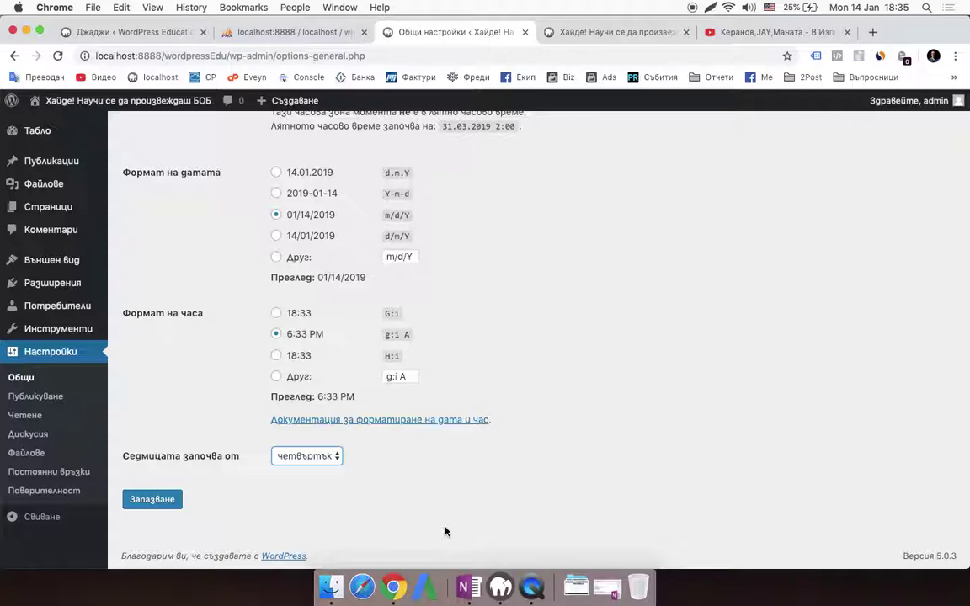
pyautogui.click(157, 508)
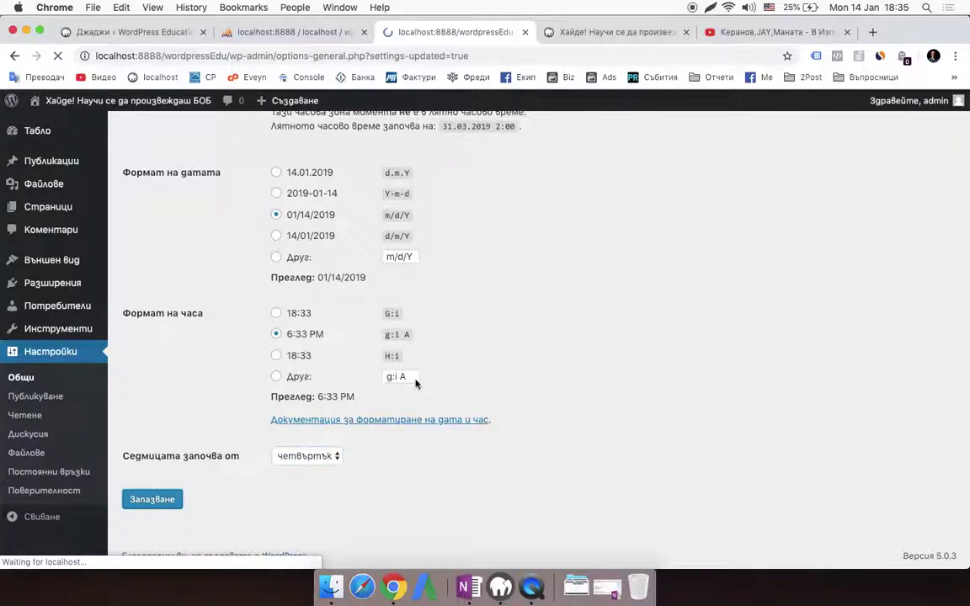
pyautogui.scroll(-2, 416, 383)
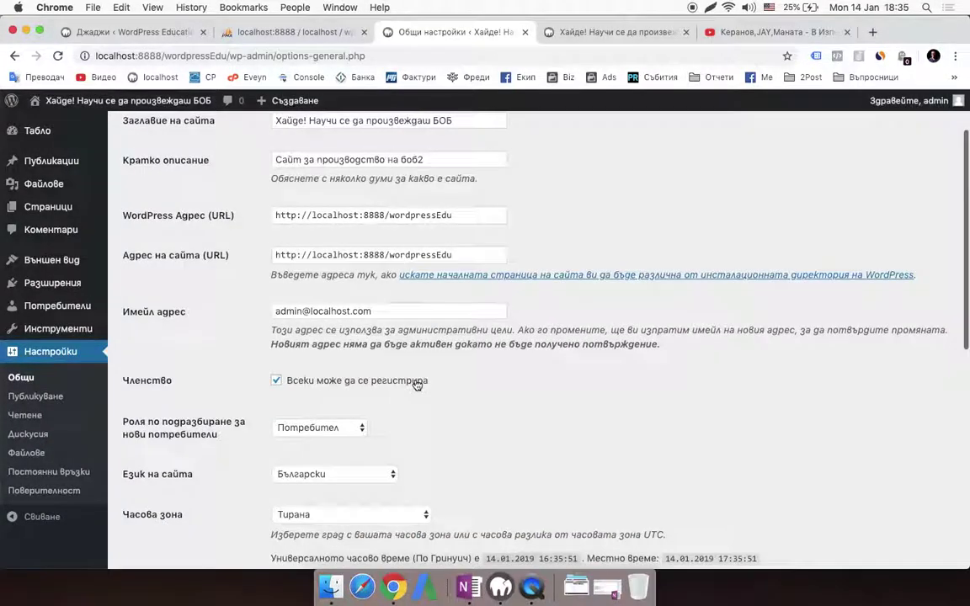
# - In the writing settings, set the default post category to Смартфони and the default post format to Видео
pyautogui.click(26, 396)
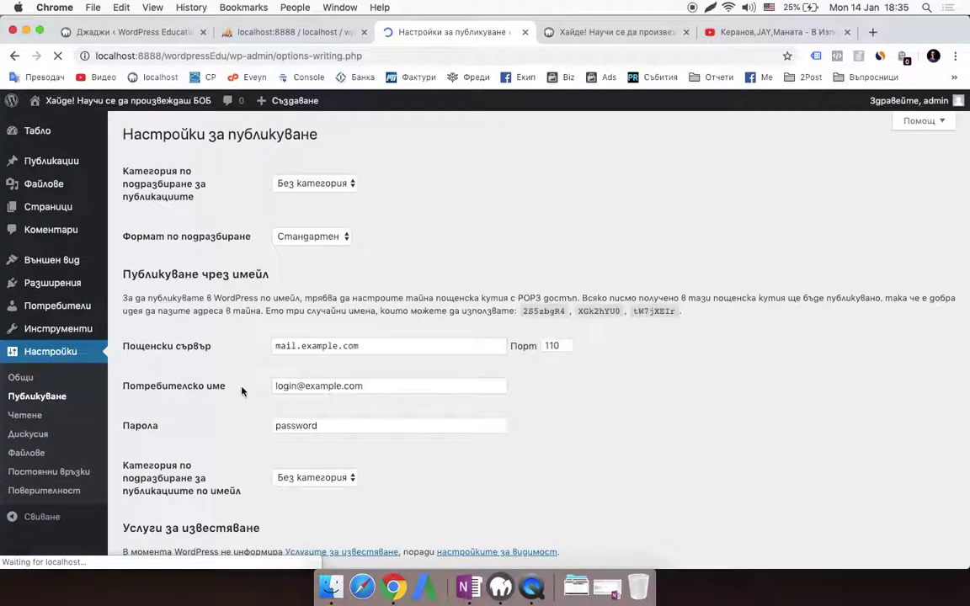
pyautogui.scroll(-3, 362, 312)
pyautogui.scroll(3, 412, 241)
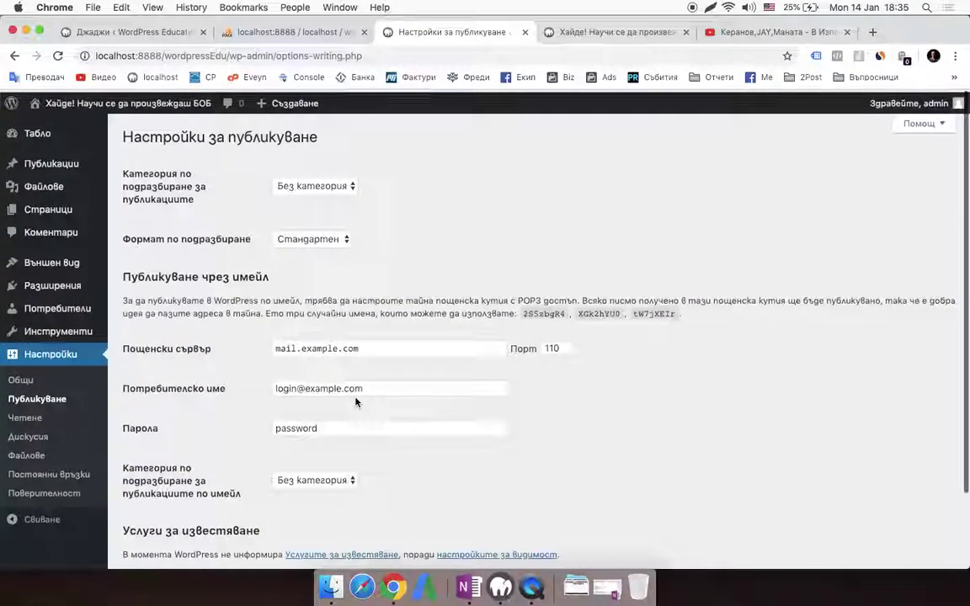
pyautogui.click(323, 186)
pyautogui.click(462, 173)
pyautogui.click(307, 183)
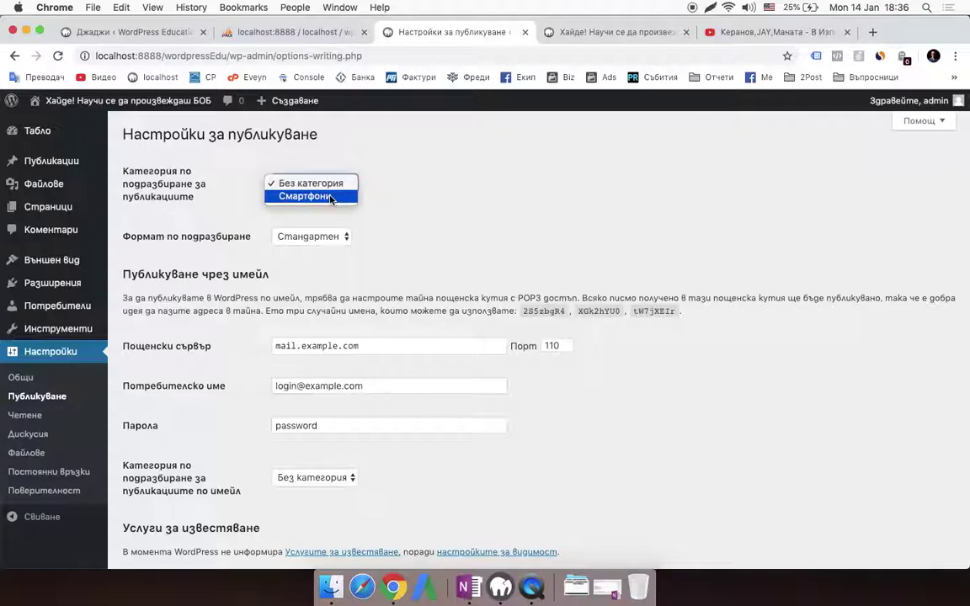
pyautogui.click(330, 197)
pyautogui.click(304, 196)
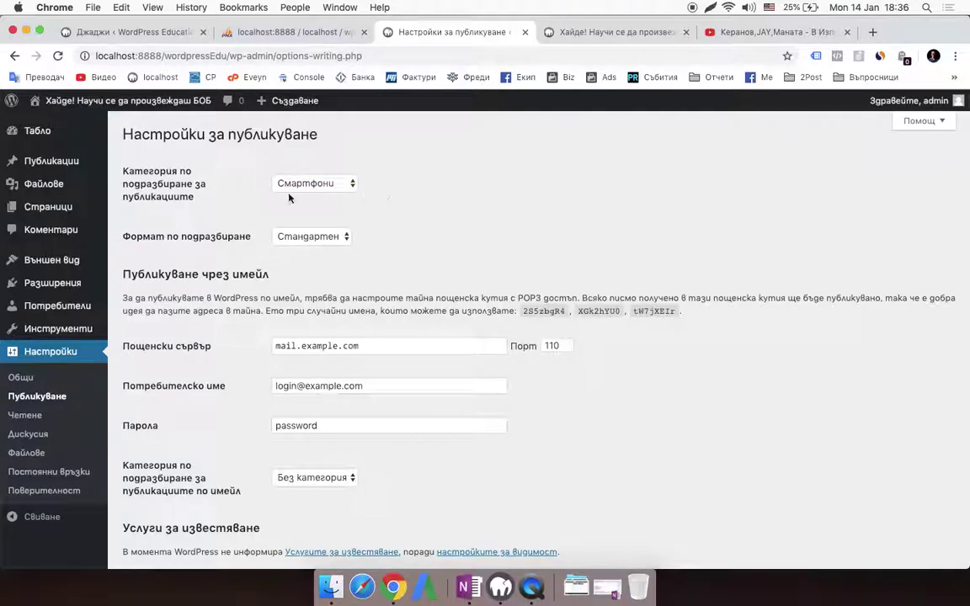
pyautogui.click(333, 236)
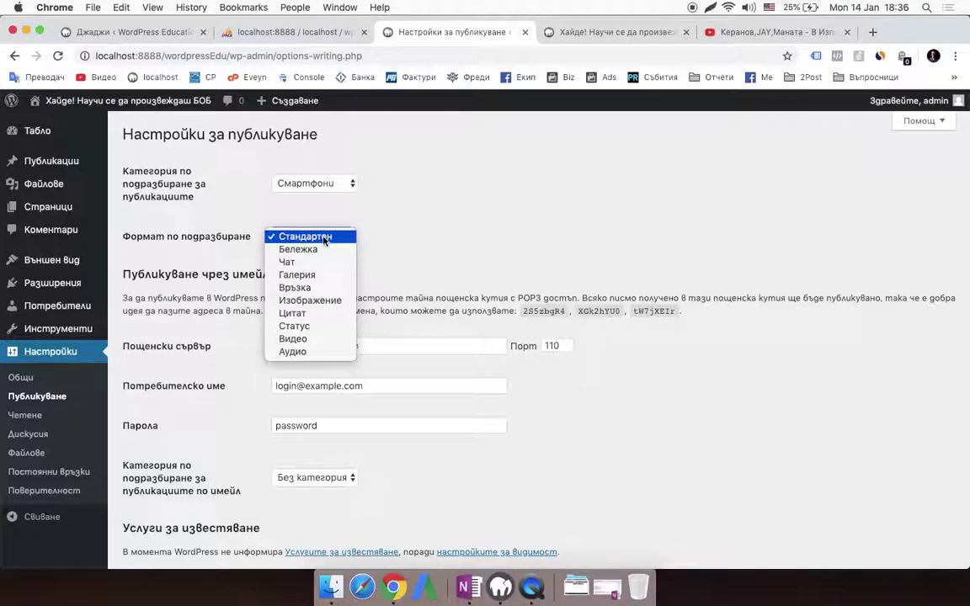
pyautogui.click(325, 339)
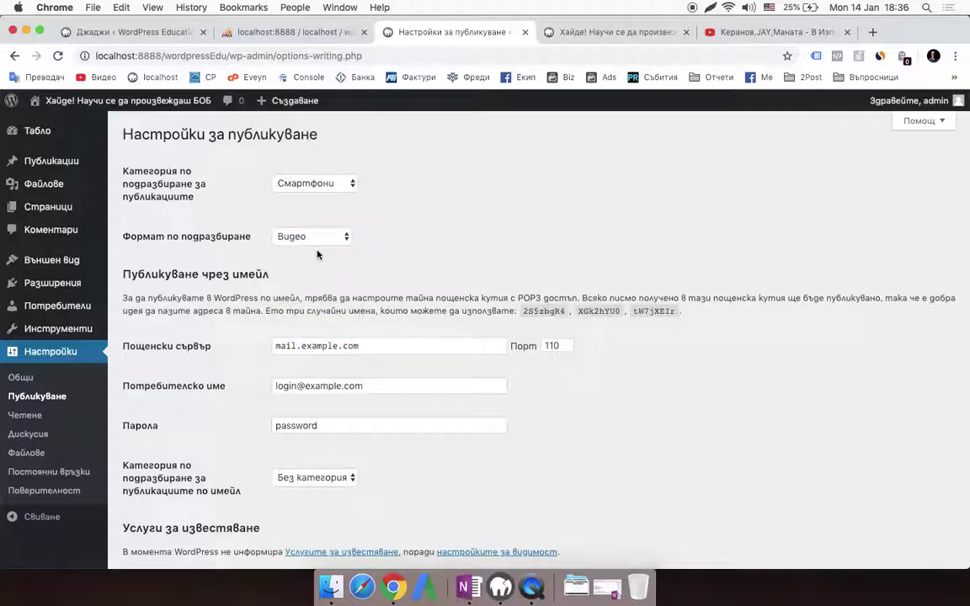
# - Set the default category for posts sent by email to Смартфони and save the writing settings
pyautogui.scroll(-3, 286, 337)
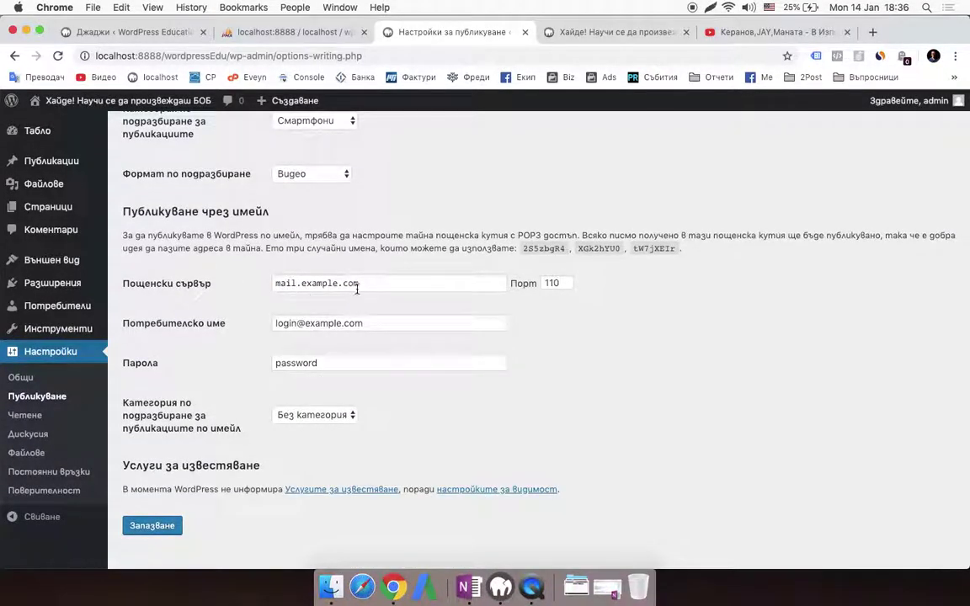
pyautogui.scroll(-1, 433, 265)
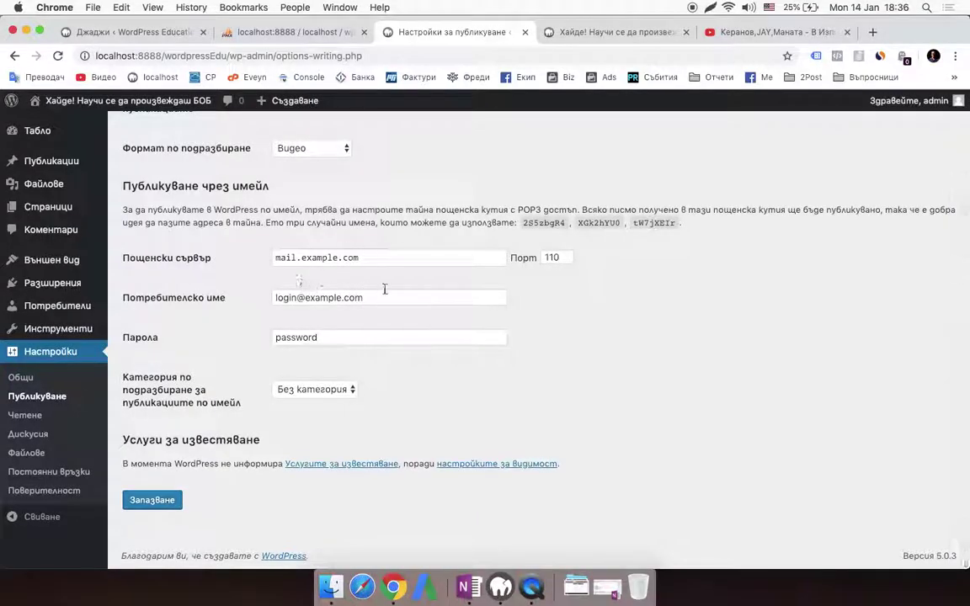
pyautogui.click(316, 389)
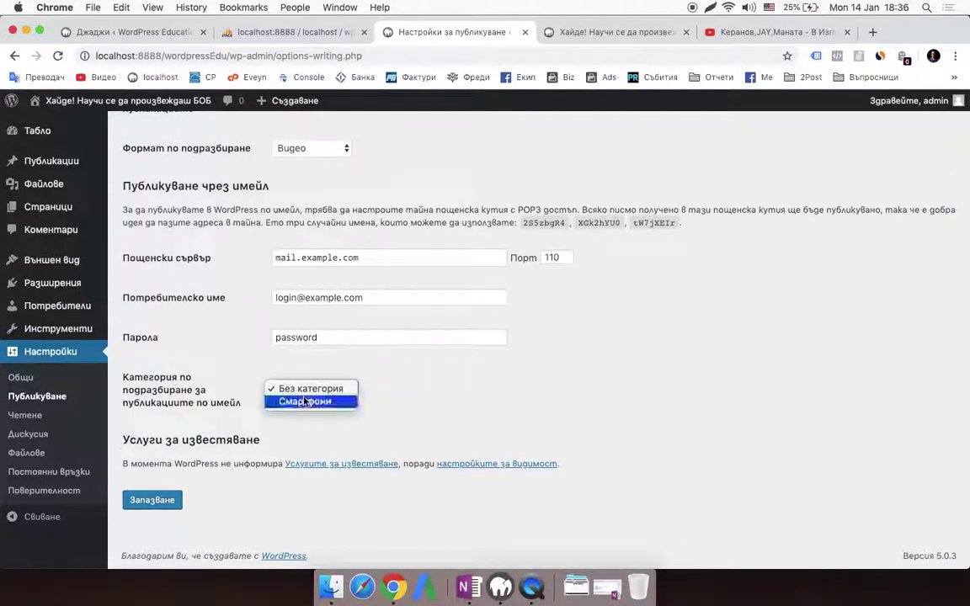
pyautogui.click(305, 402)
pyautogui.click(431, 395)
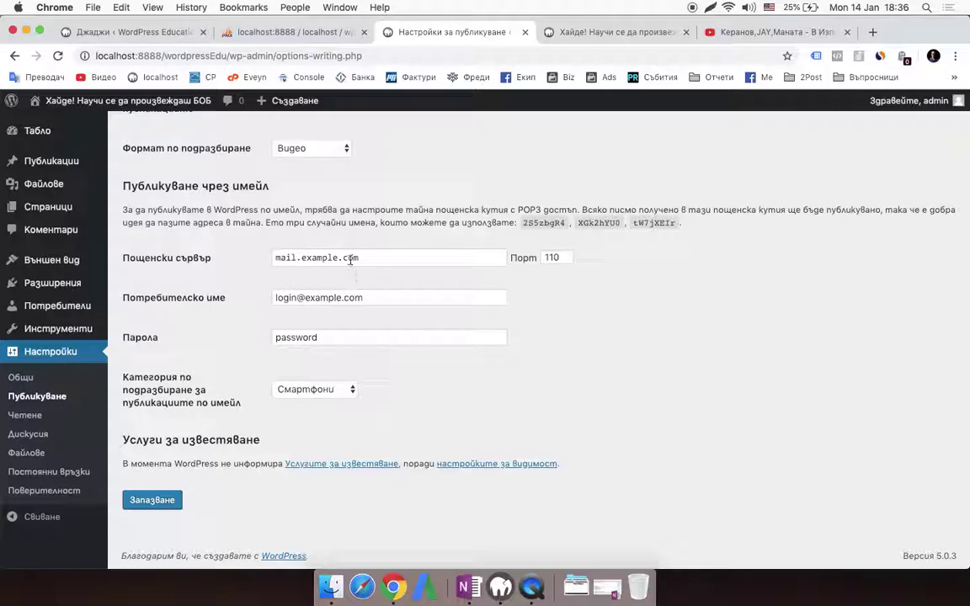
pyautogui.click(393, 254)
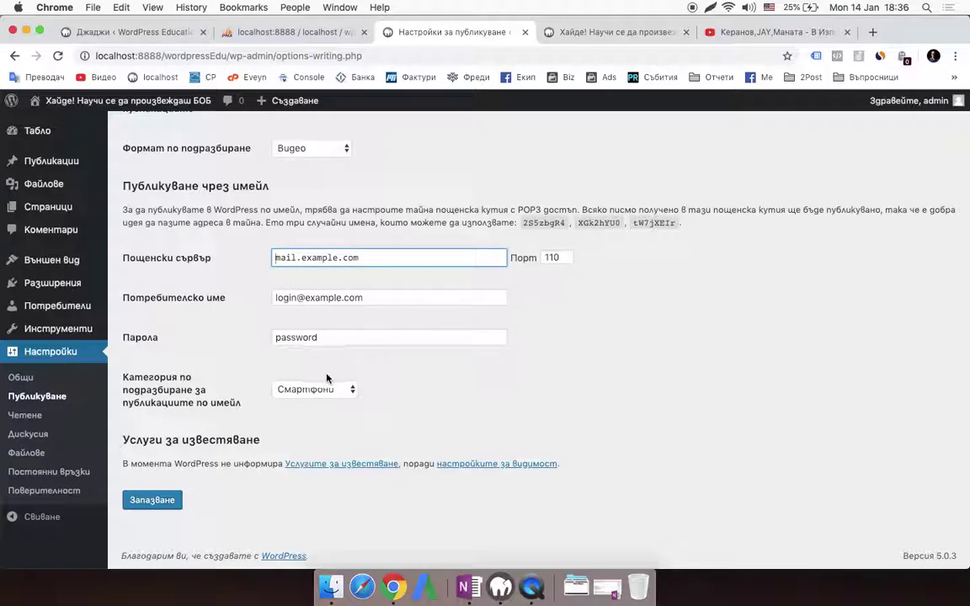
pyautogui.click(151, 505)
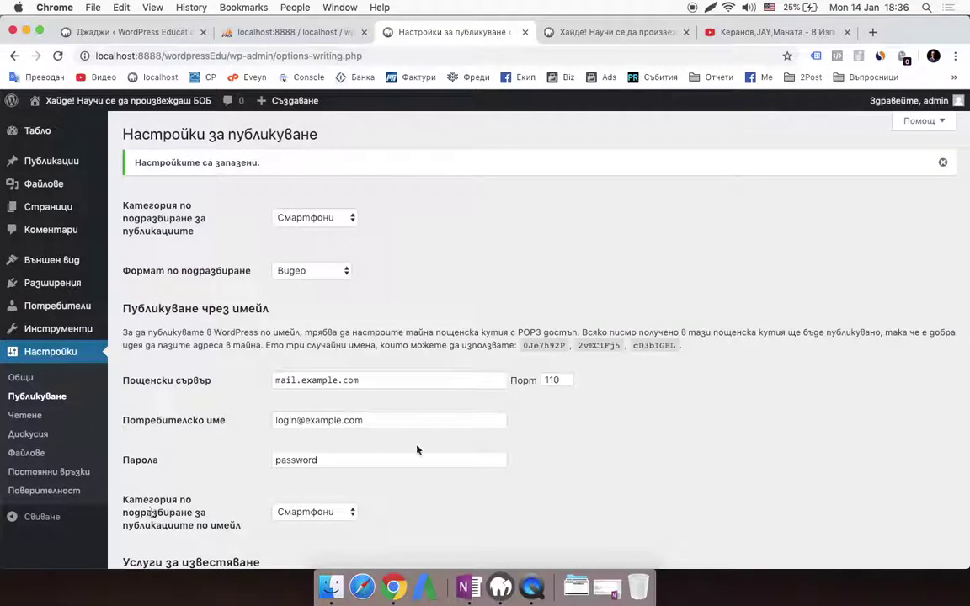
# - Examine the explanation for publishing by email, including its suggested random mailbox names
pyautogui.scroll(-1, 412, 450)
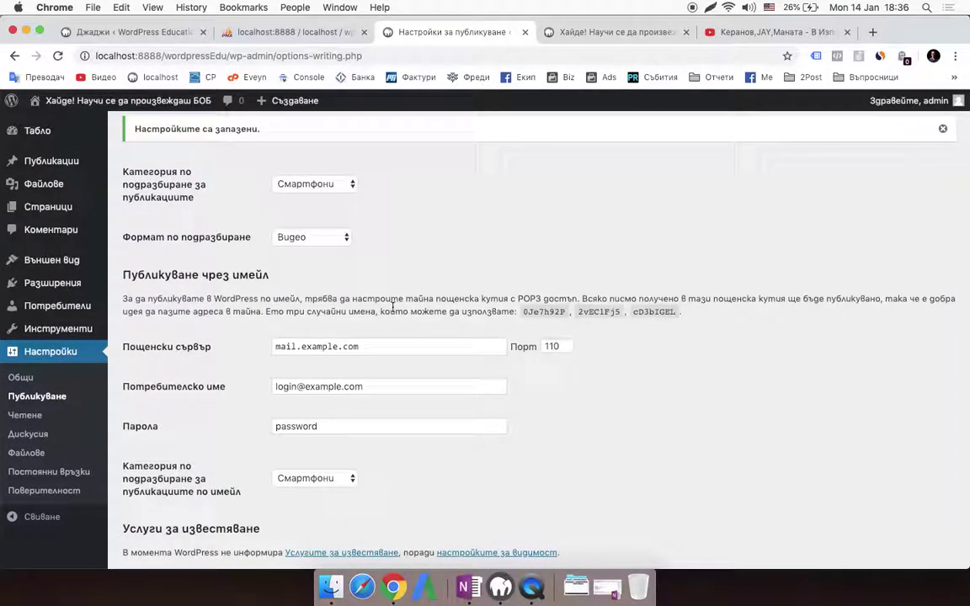
pyautogui.scroll(-1, 393, 307)
pyautogui.tripleClick(456, 278)
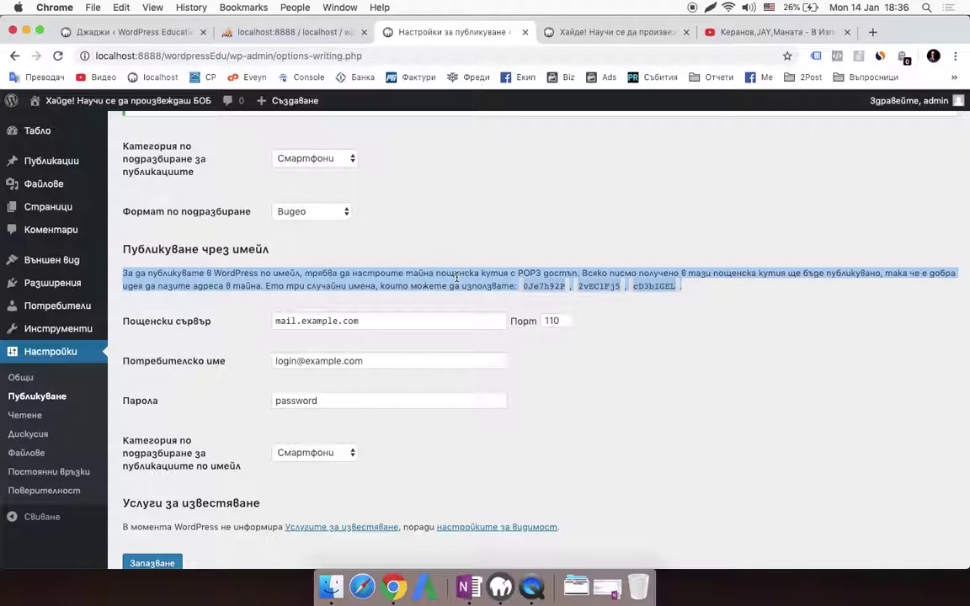
pyautogui.doubleClick(599, 287)
pyautogui.click(544, 428)
pyautogui.scroll(-1, 544, 428)
pyautogui.scroll(-2, 544, 428)
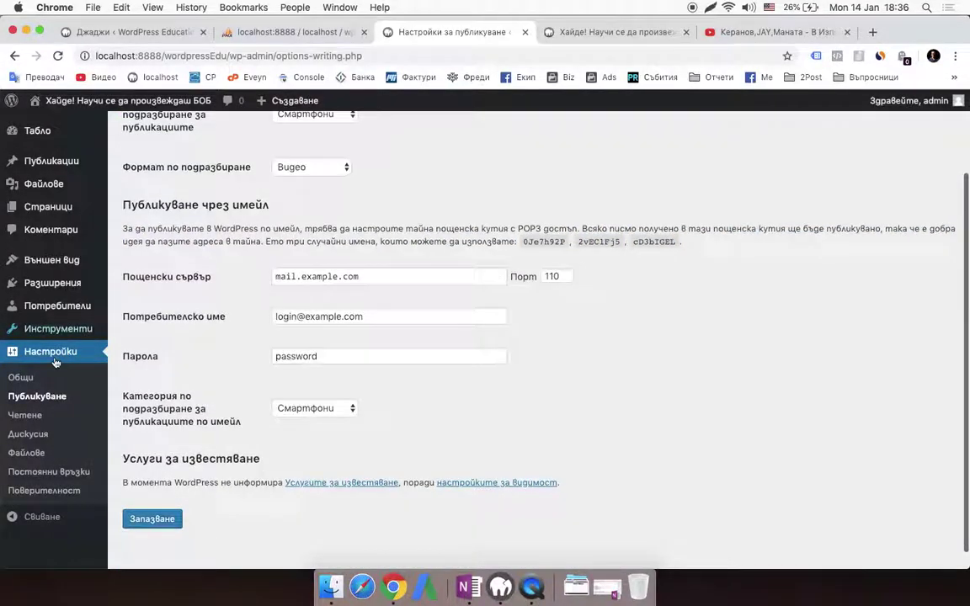
# - In the reading settings, make the homepage show a static page, using Примерна страница as the homepage
pyautogui.click(37, 416)
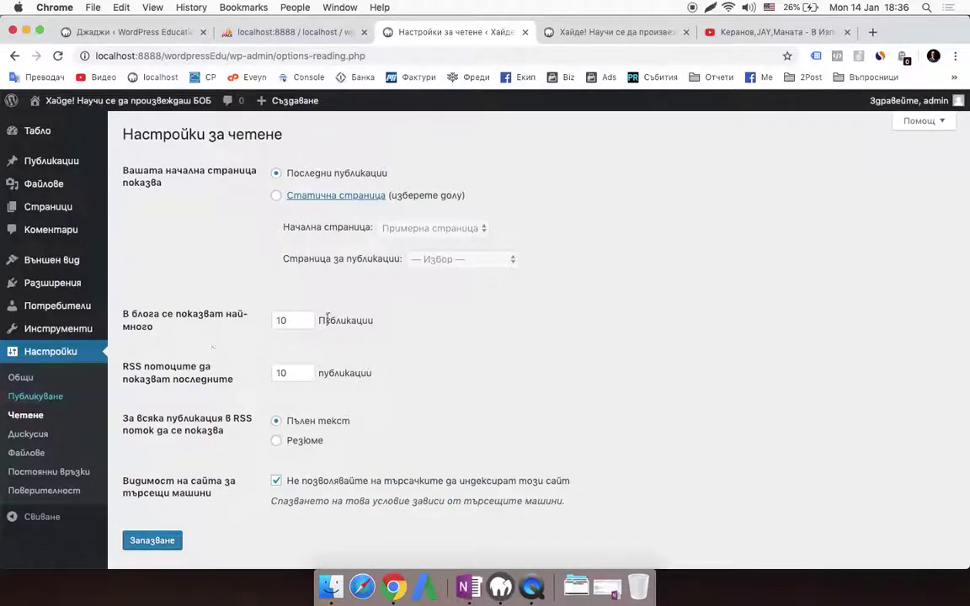
pyautogui.scroll(-2, 328, 322)
pyautogui.scroll(2, 328, 322)
pyautogui.click(275, 196)
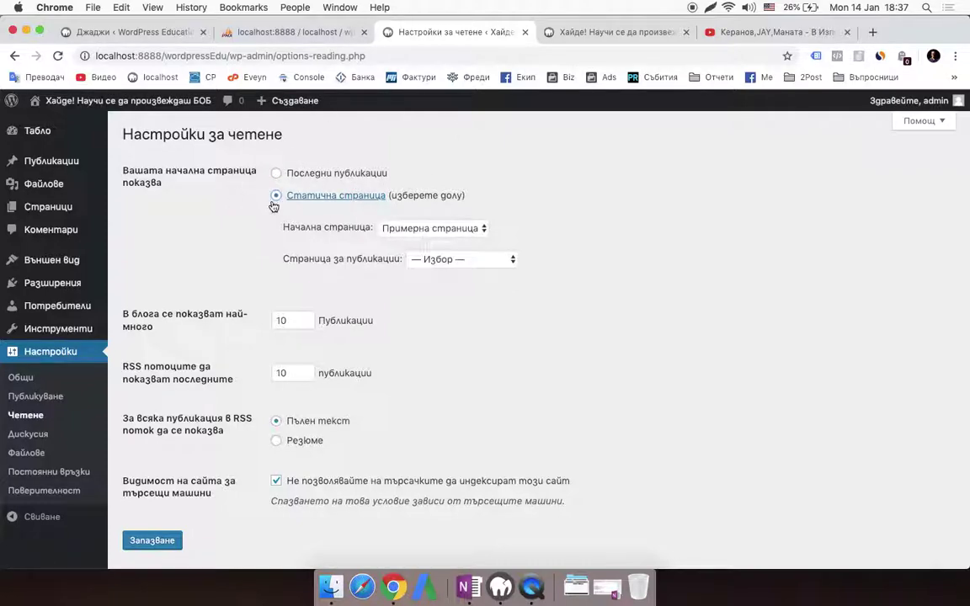
pyautogui.click(429, 228)
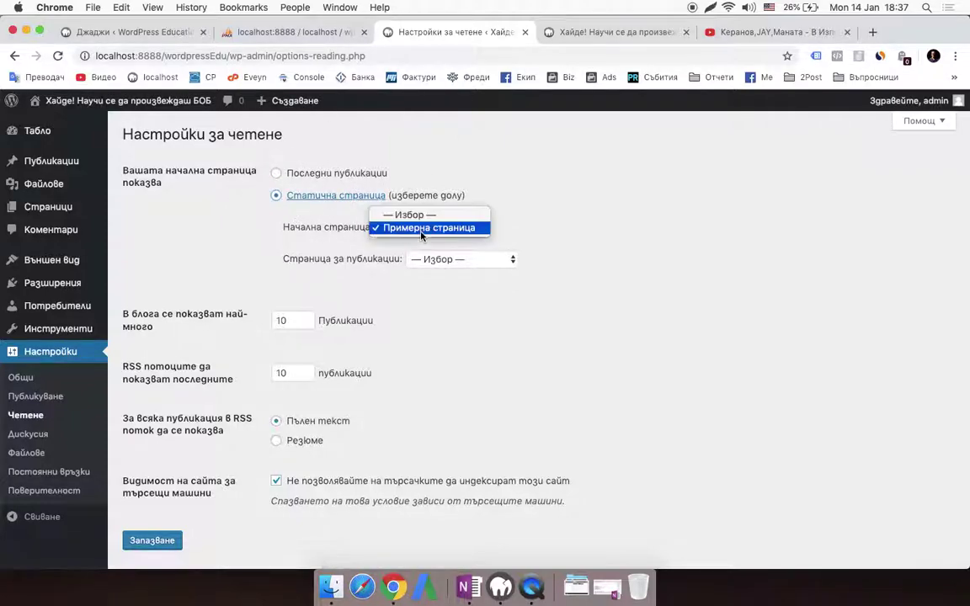
pyautogui.click(461, 235)
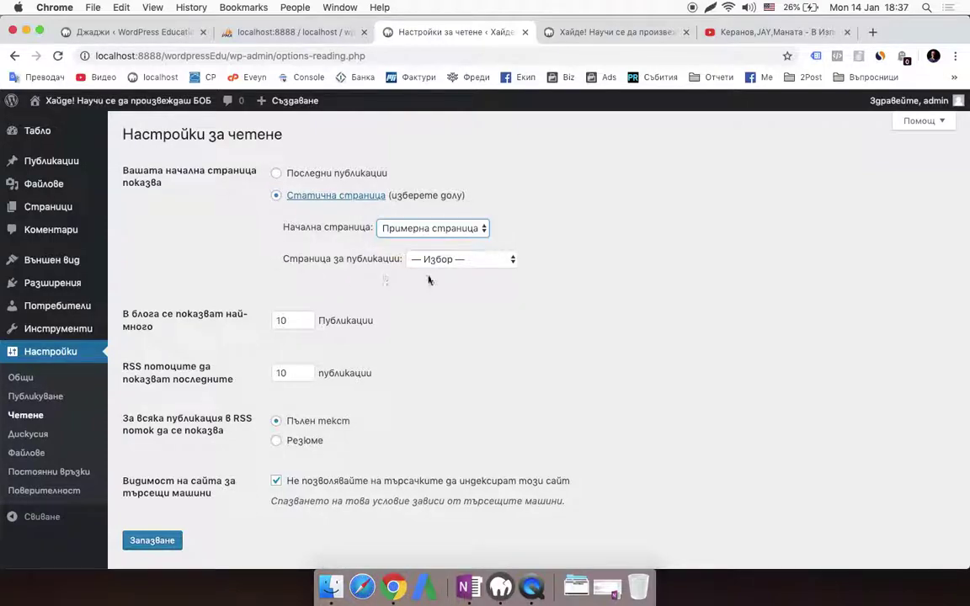
# - Switch the homepage back to showing the latest posts, and set both the blog page and RSS feed limits to 4 posts
pyautogui.click(280, 172)
pyautogui.scroll(-1, 375, 287)
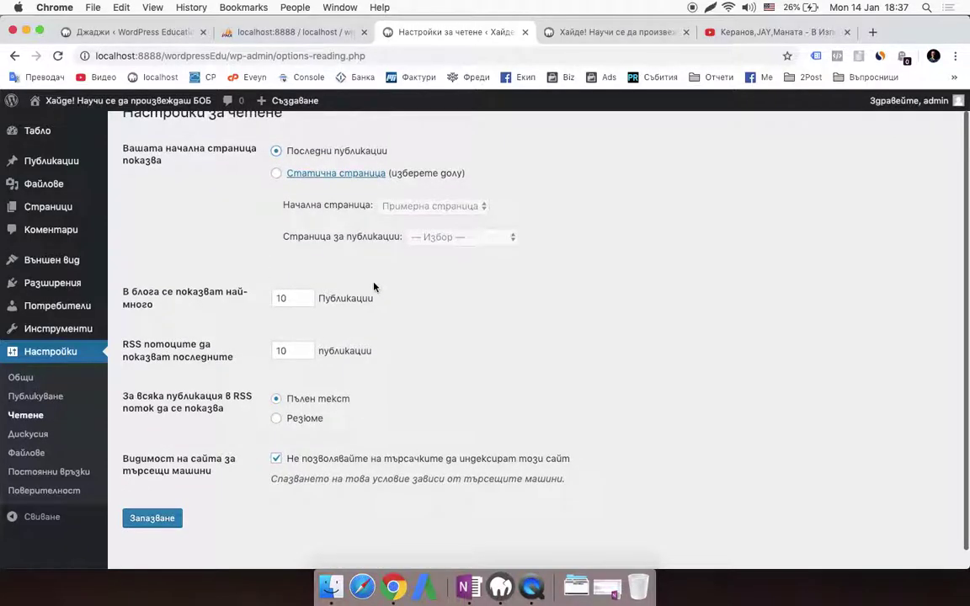
pyautogui.click(296, 300)
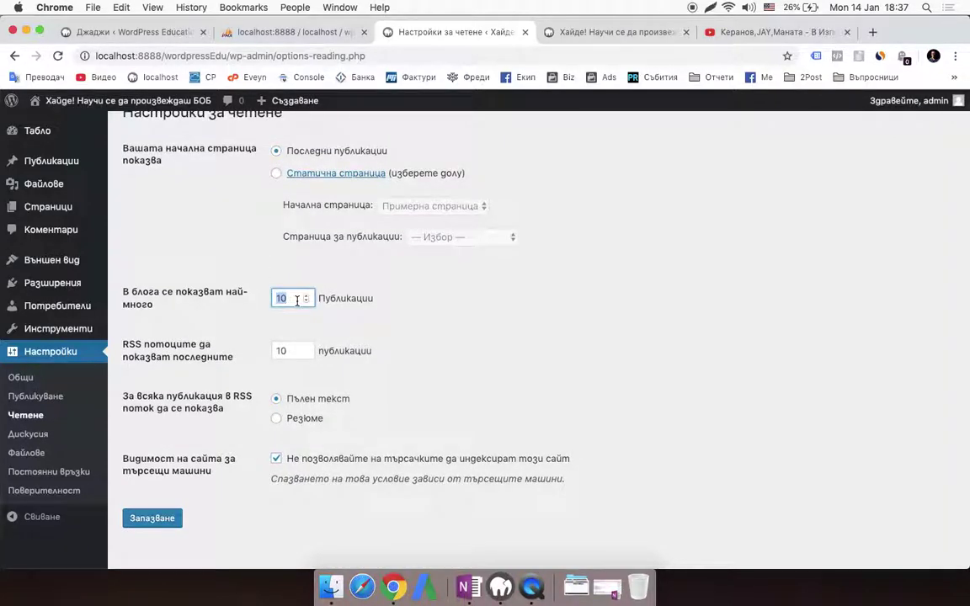
pyautogui.press('Tab')
pyautogui.click(379, 333)
pyautogui.scroll(-1, 218, 358)
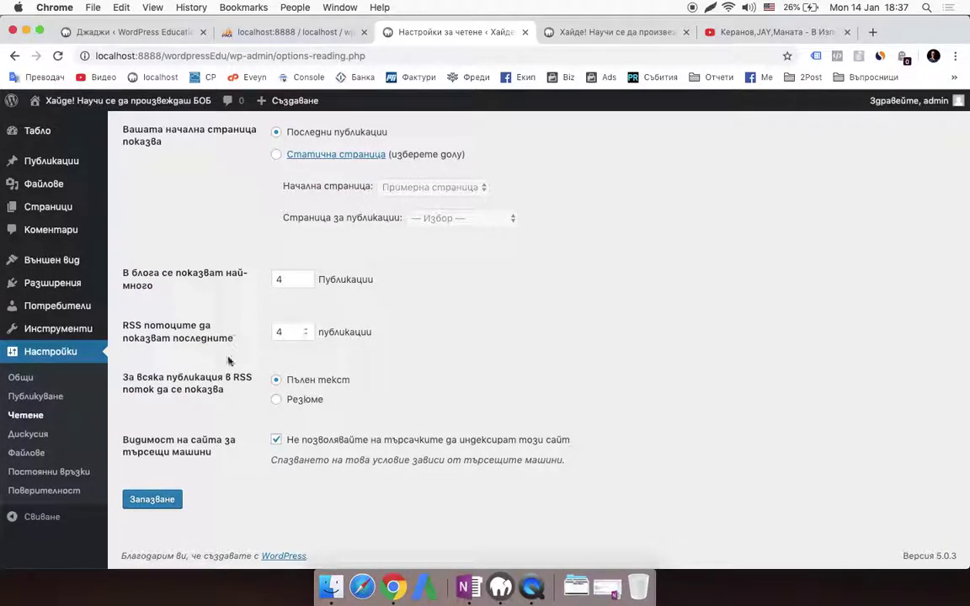
# - Allow search engines to index the site and save the reading settings
pyautogui.click(277, 439)
pyautogui.click(143, 503)
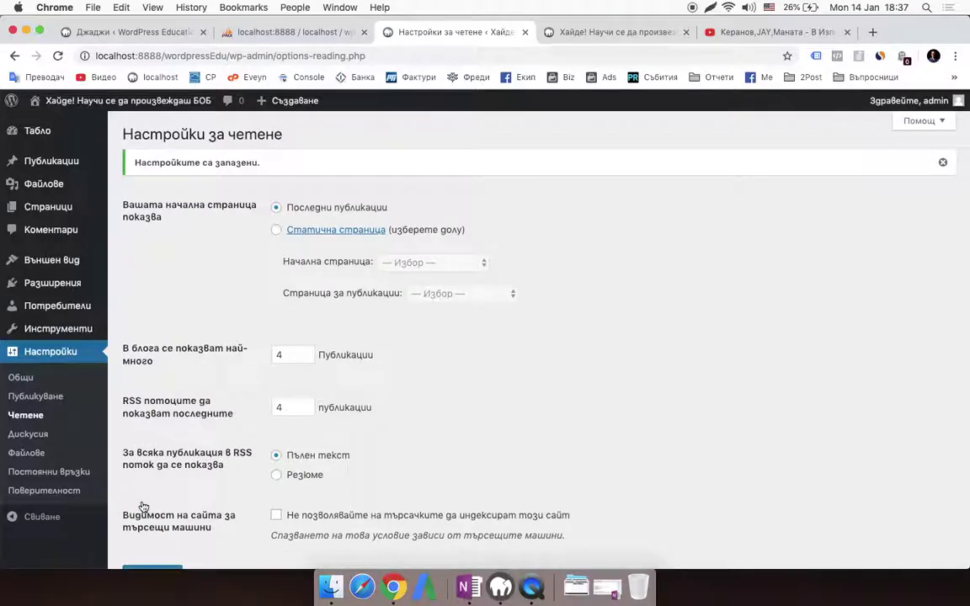
pyautogui.scroll(-3, 299, 442)
# - Examine the discussion settings, including the comment defaults, administrator notifications, comment approval rules and comment blacklist
pyautogui.click(62, 445)
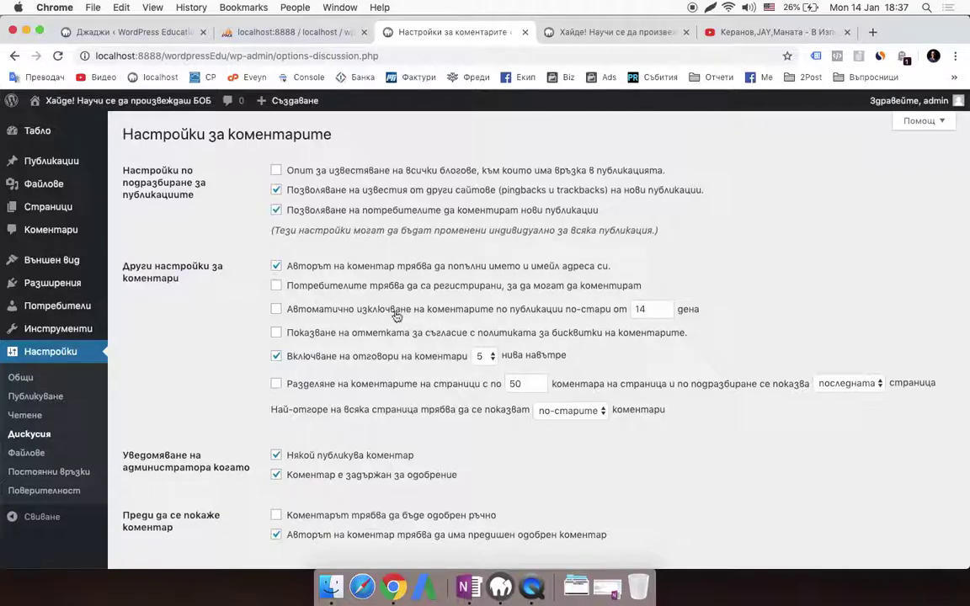
pyautogui.scroll(-5, 379, 318)
pyautogui.scroll(5, 382, 325)
pyautogui.scroll(-1, 386, 357)
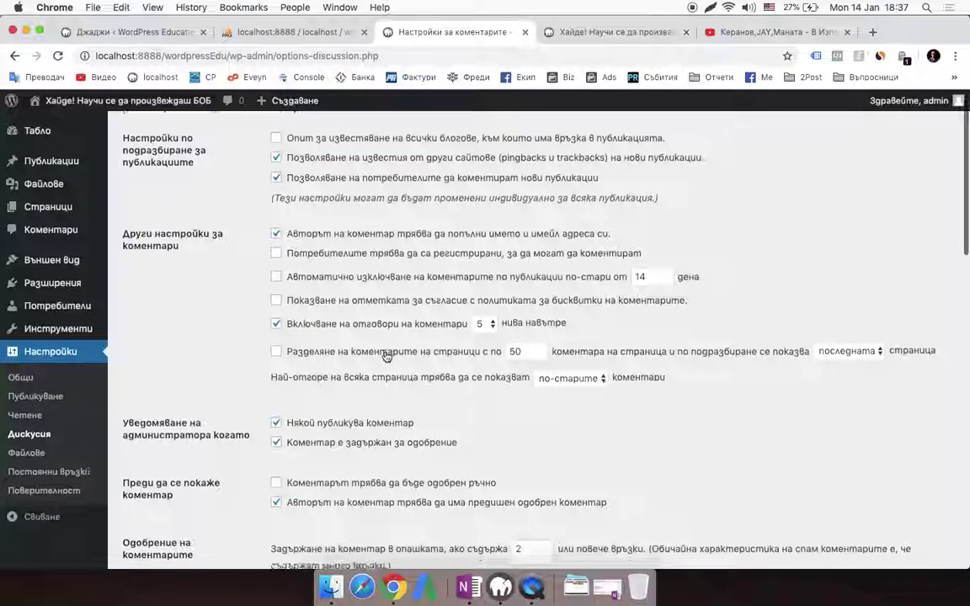
pyautogui.scroll(-9, 386, 357)
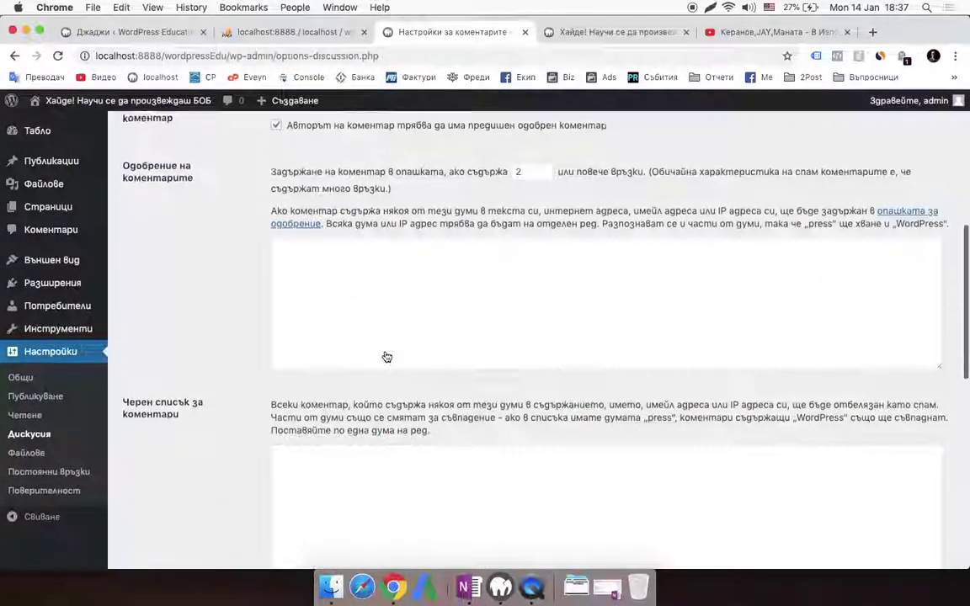
pyautogui.scroll(5, 387, 357)
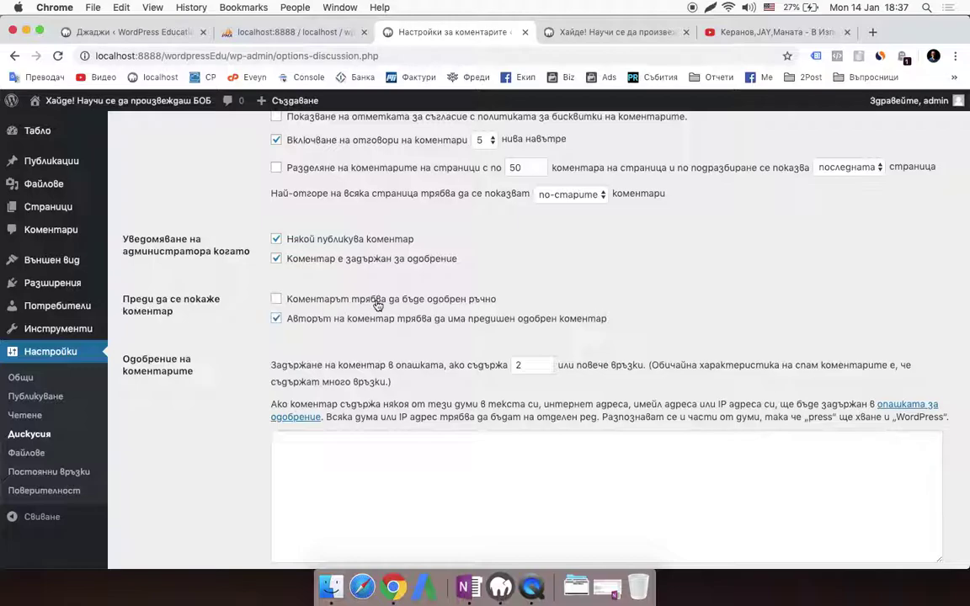
pyautogui.scroll(1, 379, 306)
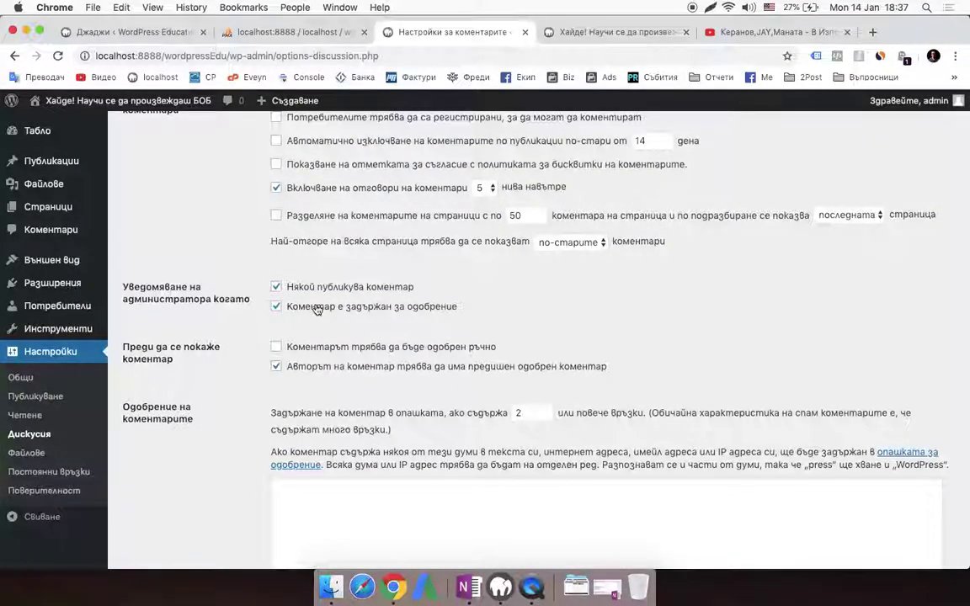
pyautogui.scroll(1, 317, 310)
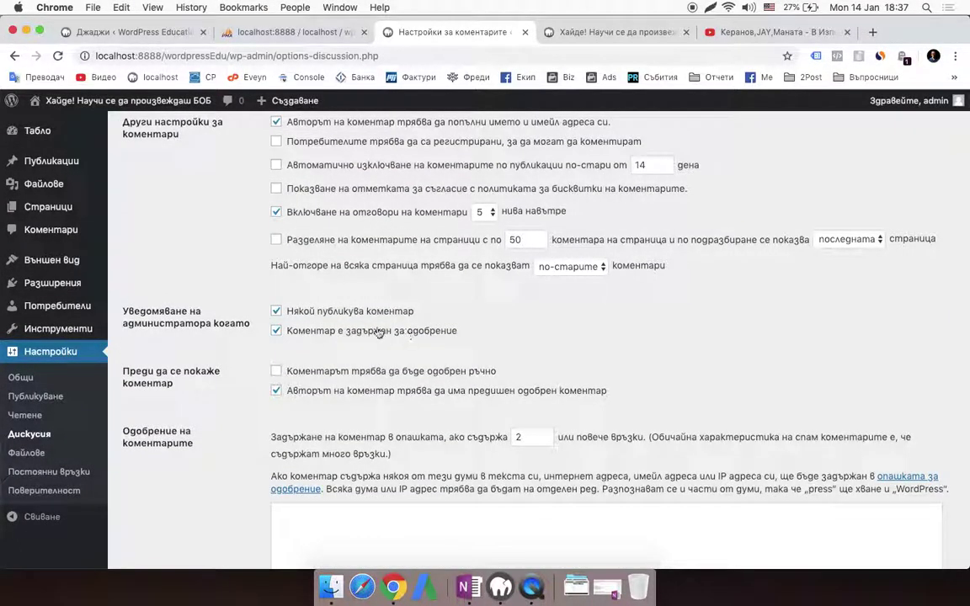
pyautogui.scroll(4, 392, 328)
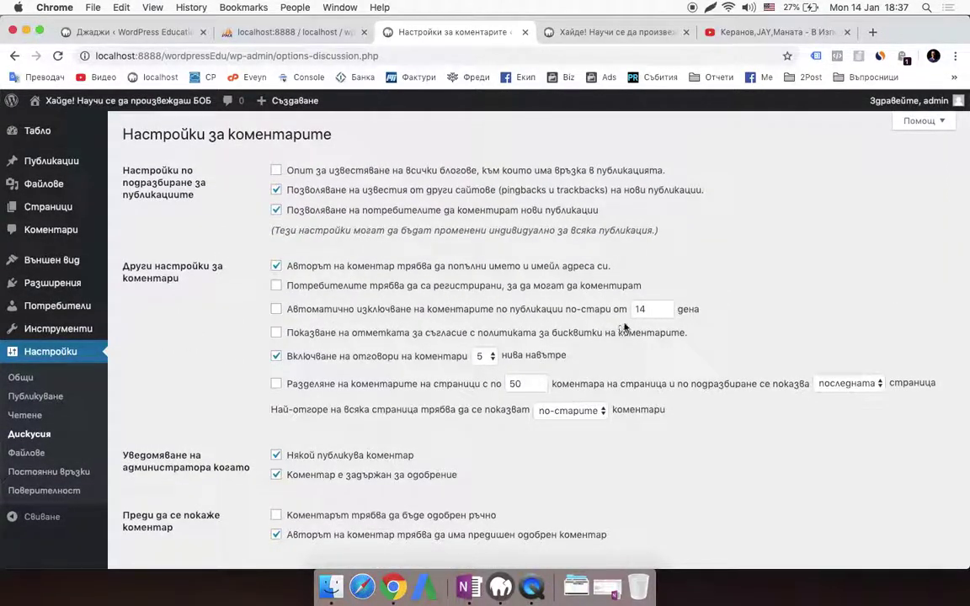
pyautogui.scroll(-2, 133, 379)
# - Review the image size limits and the file upload organisation option in the media settings
pyautogui.click(69, 452)
pyautogui.scroll(-1, 516, 377)
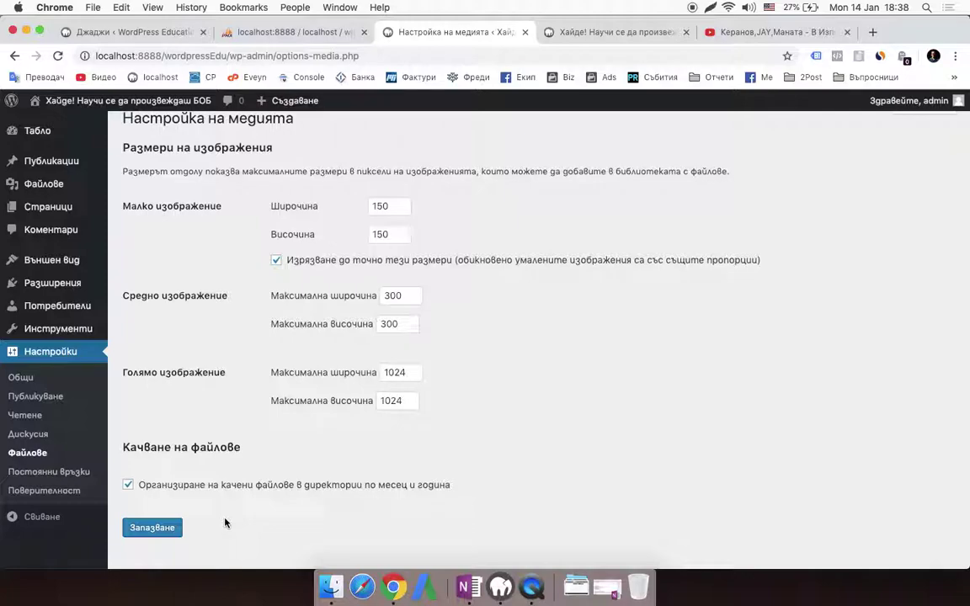
pyautogui.scroll(-1, 240, 518)
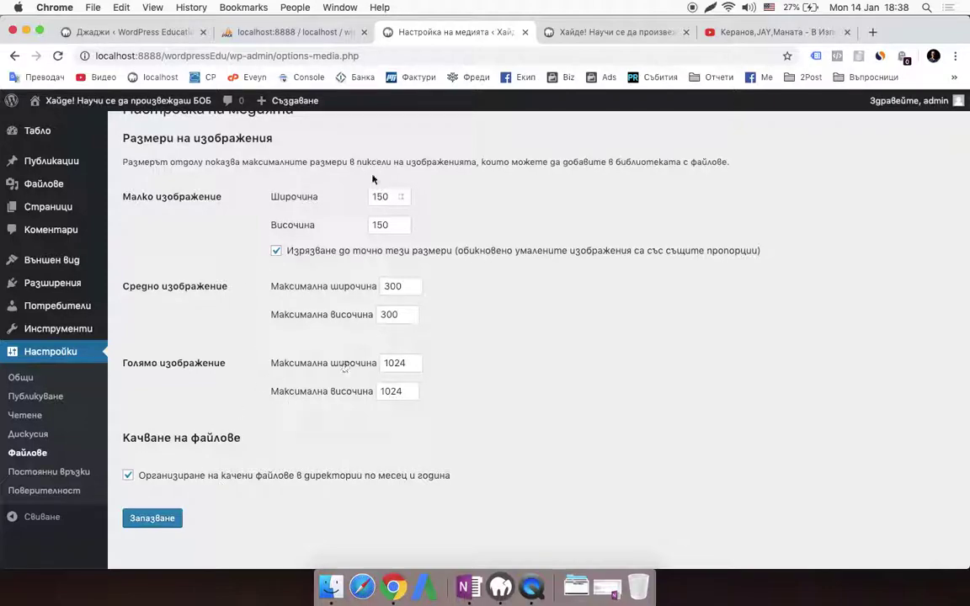
# - Set the permalink structure to Име на публикация and save the permalink settings
pyautogui.click(59, 480)
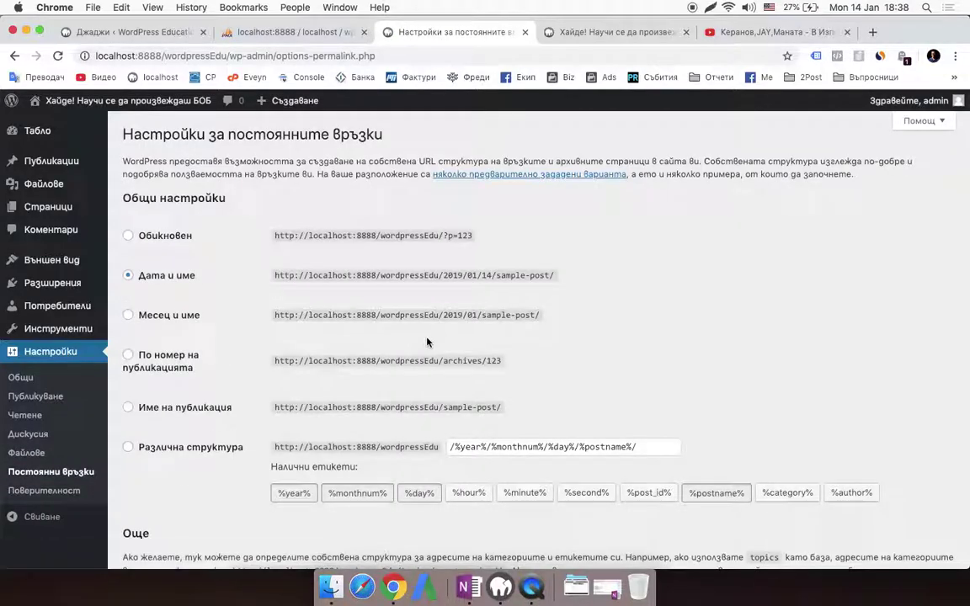
pyautogui.scroll(-2, 427, 342)
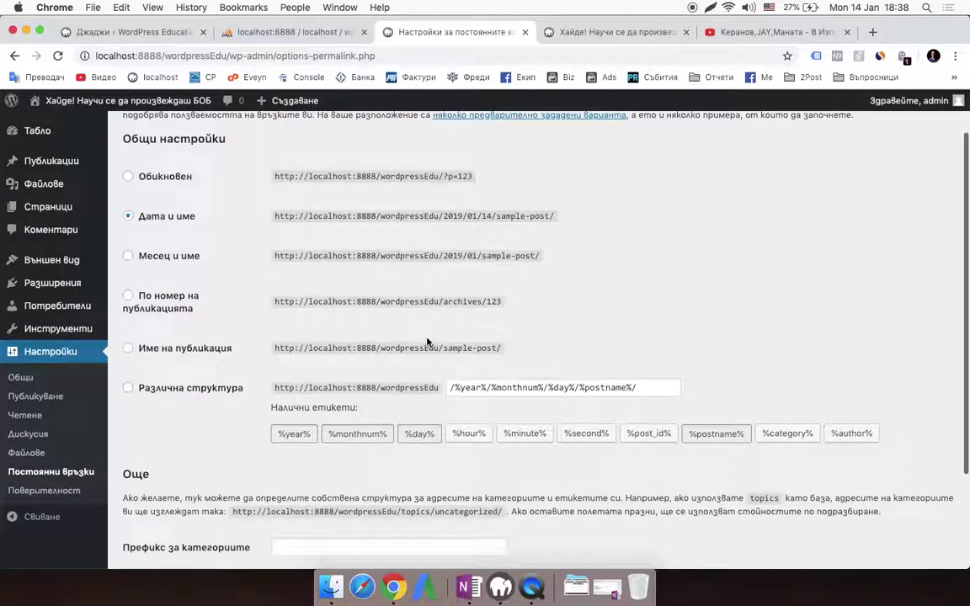
pyautogui.click(182, 350)
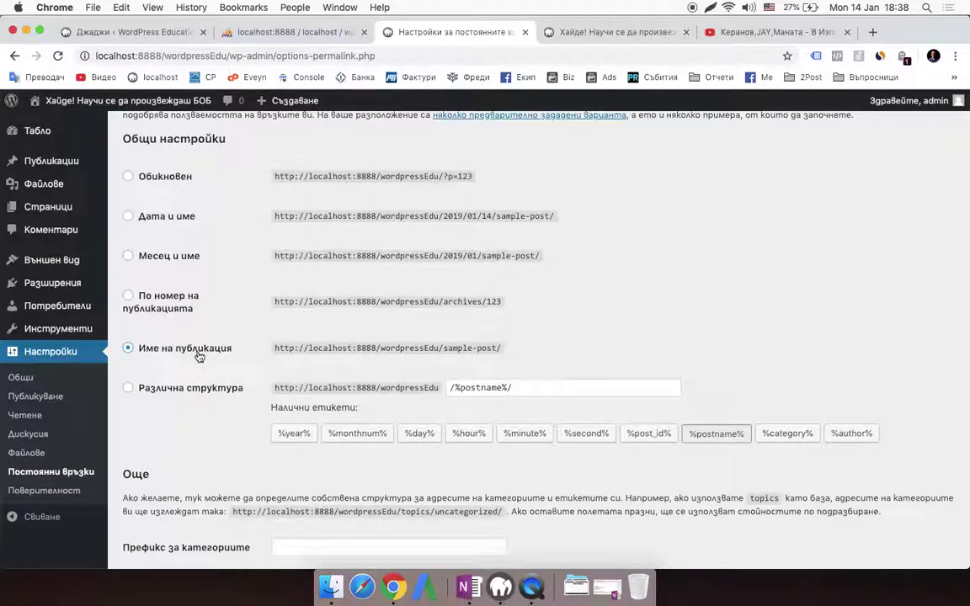
pyautogui.scroll(-3, 198, 357)
pyautogui.scroll(-1, 221, 480)
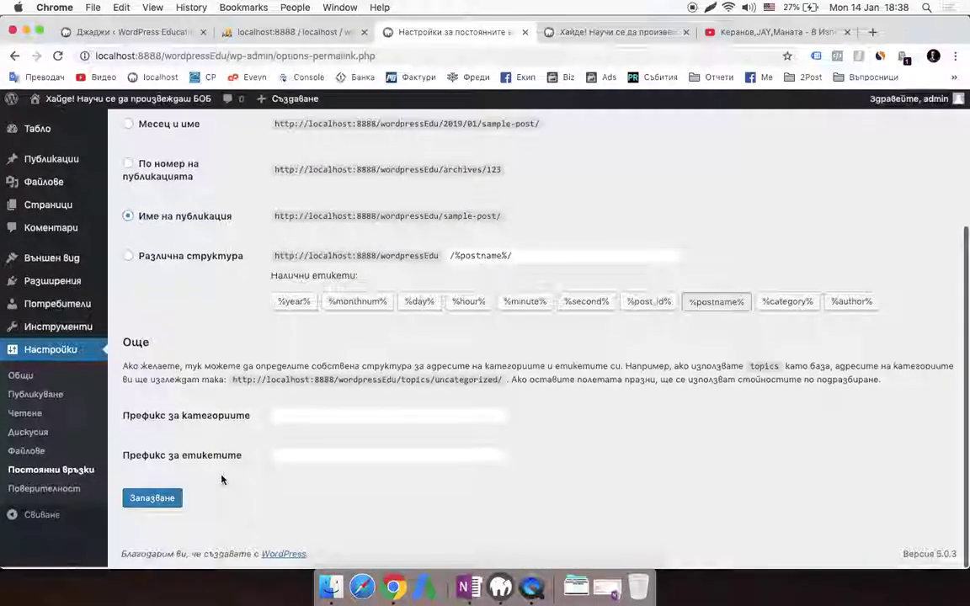
pyautogui.click(161, 505)
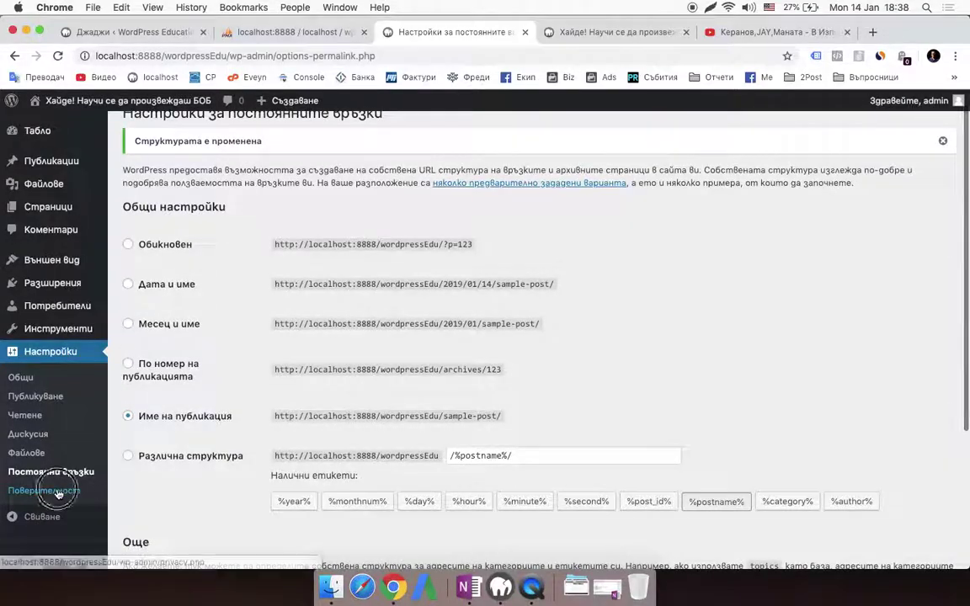
# - In the privacy settings, assign the draft page Политика на поверителност as the site's privacy policy page
pyautogui.click(58, 494)
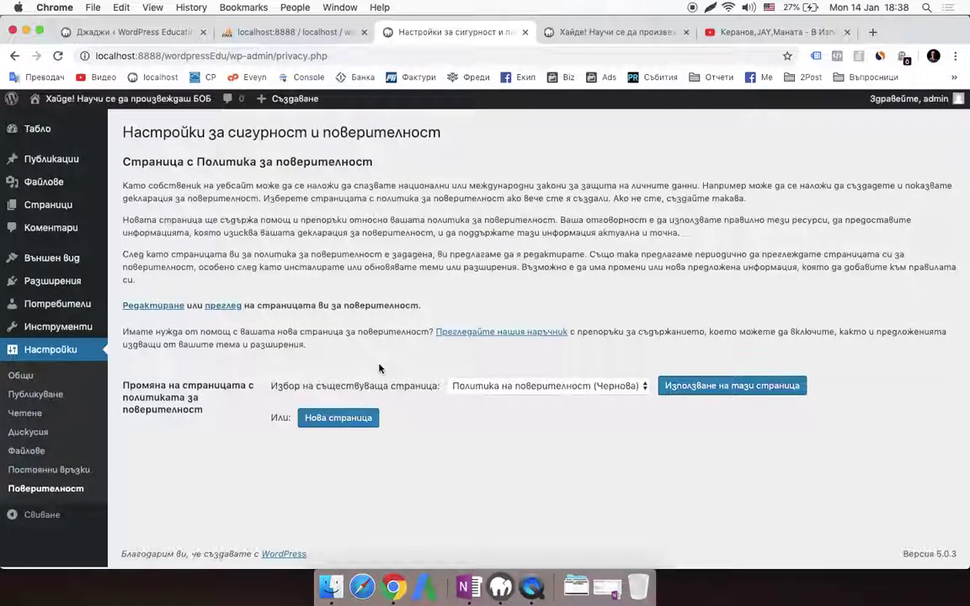
pyautogui.click(543, 387)
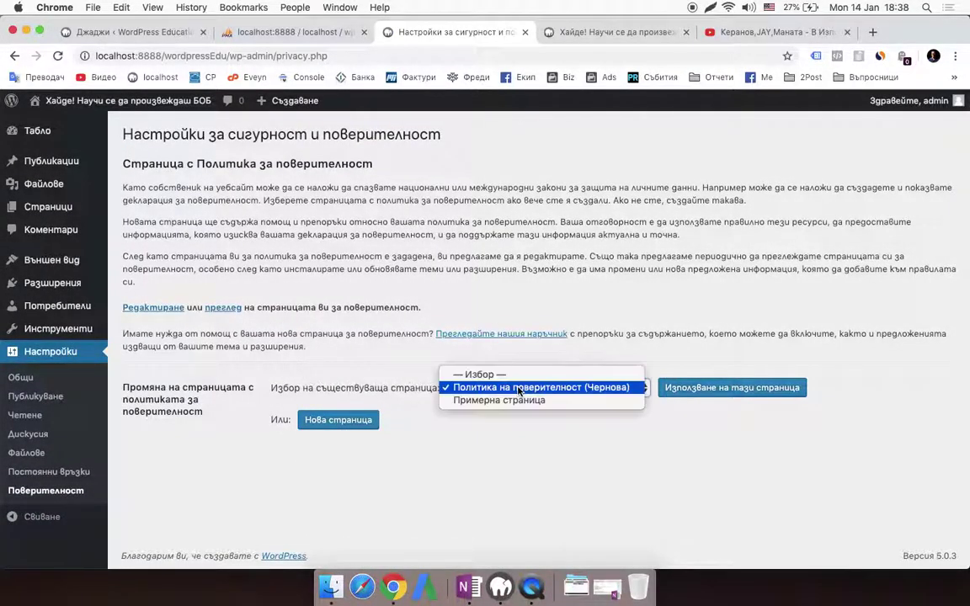
pyautogui.click(606, 437)
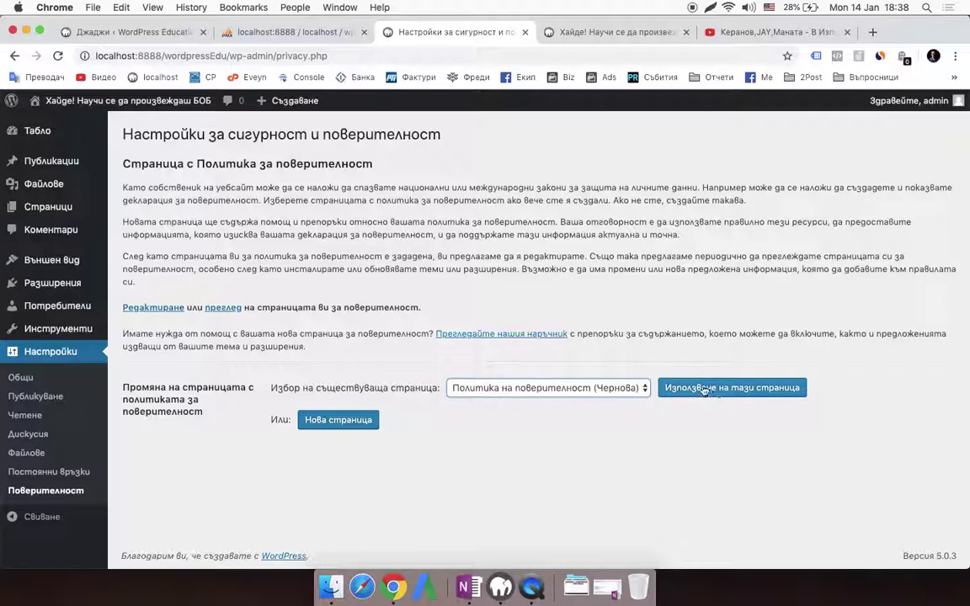
pyautogui.click(667, 389)
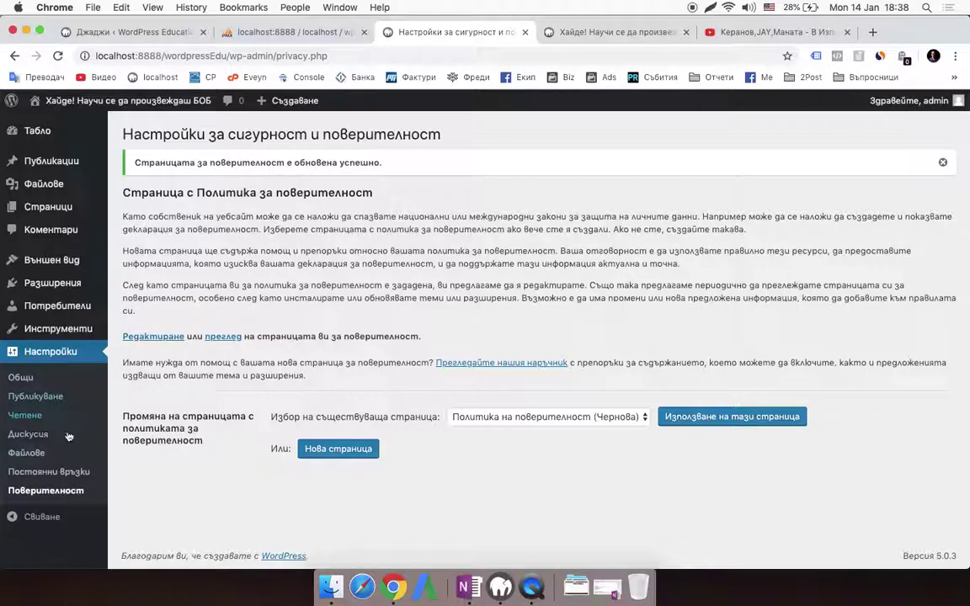
# - Install the WordPress importer from the site's import tools and run it
pyautogui.click(59, 331)
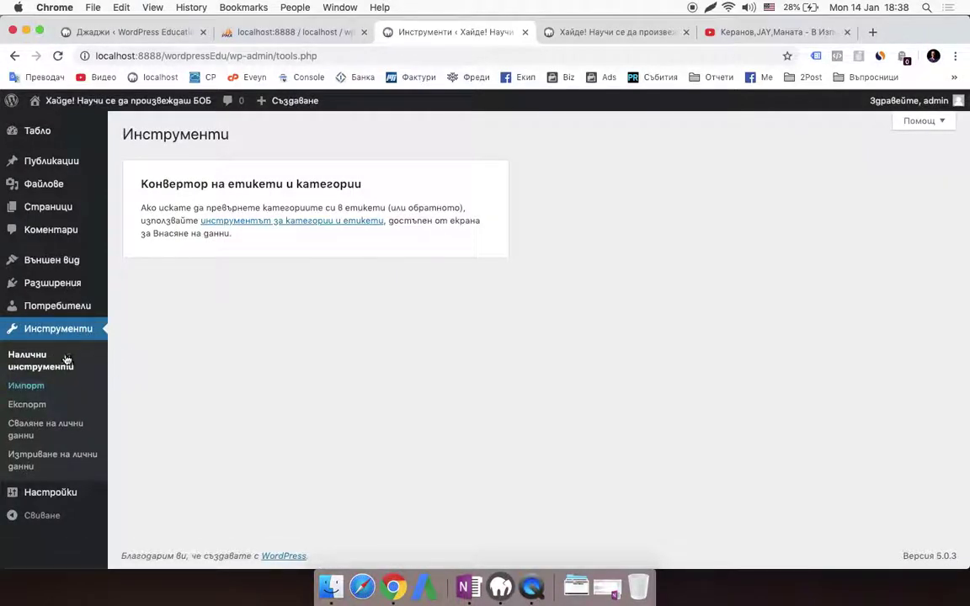
pyautogui.click(25, 386)
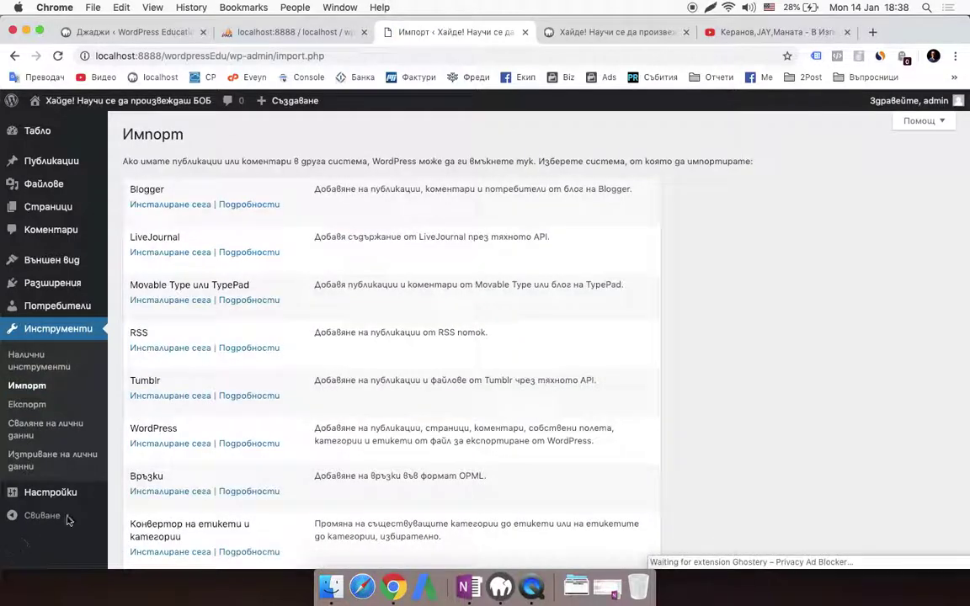
pyautogui.scroll(-3, 205, 486)
pyautogui.scroll(3, 204, 485)
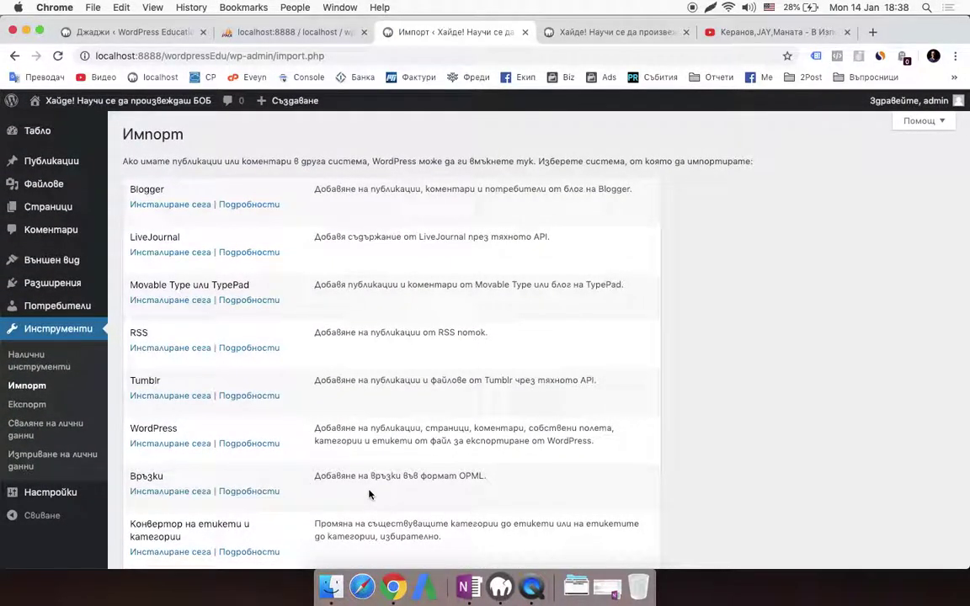
pyautogui.click(190, 446)
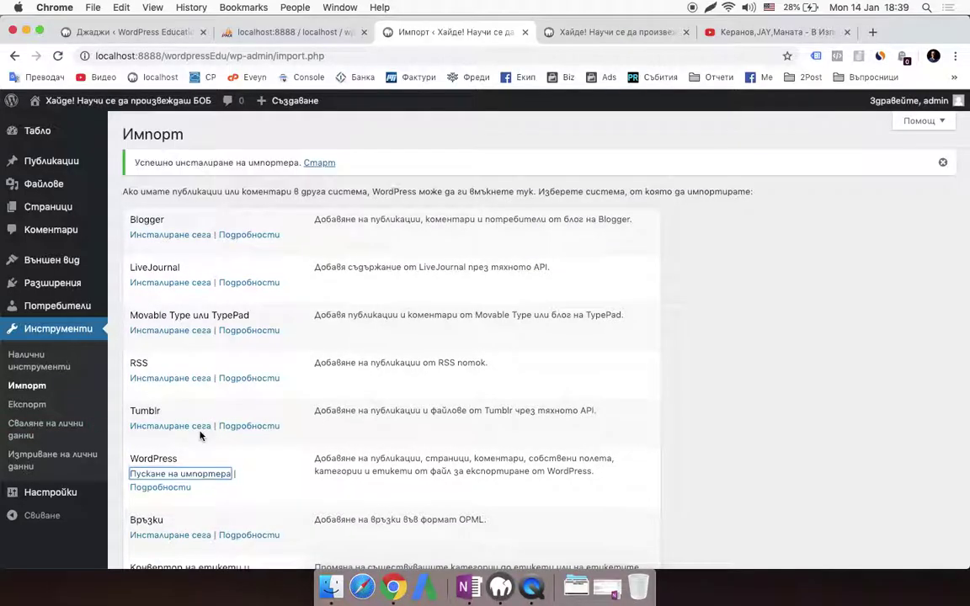
pyautogui.click(194, 478)
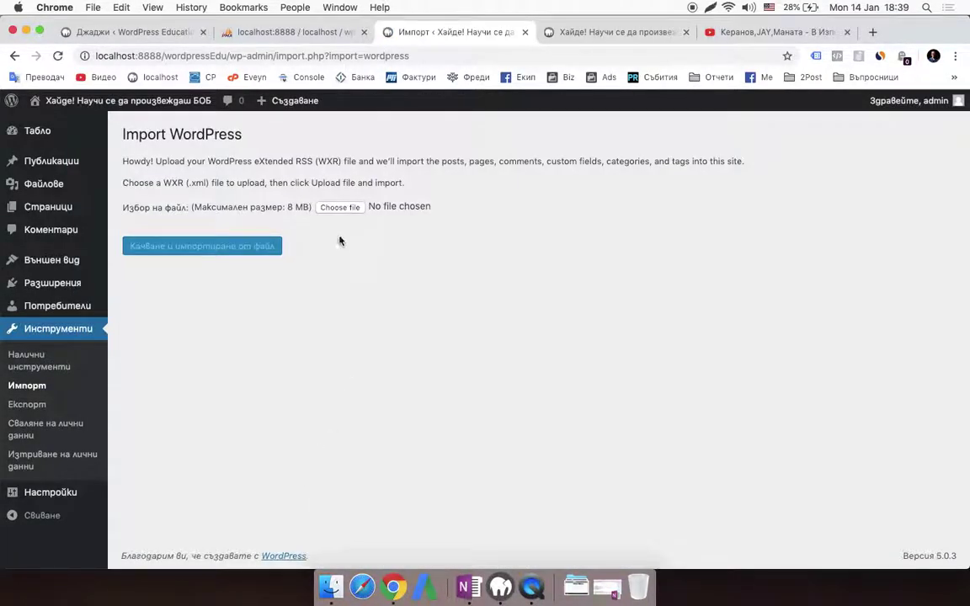
pyautogui.click(343, 211)
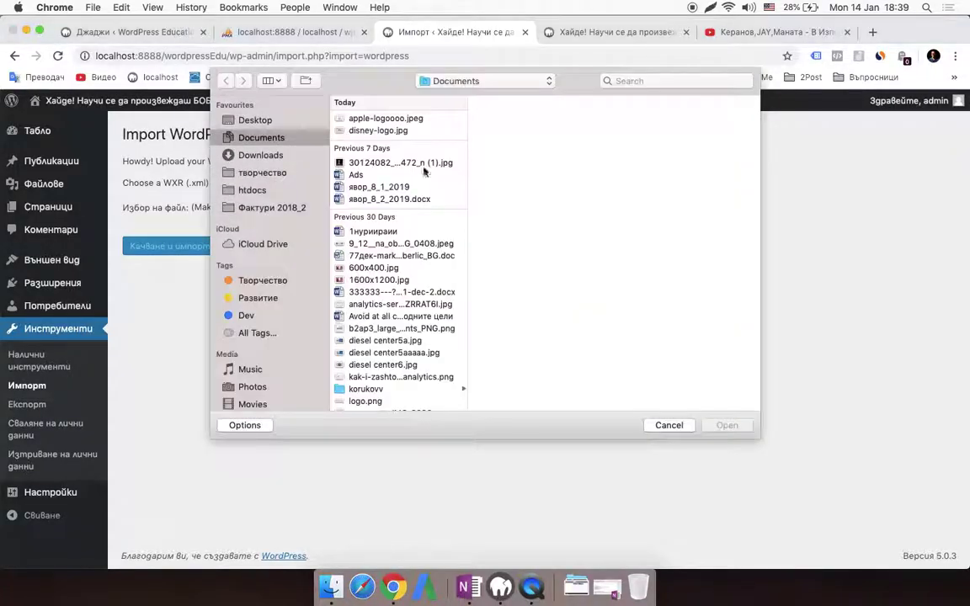
pyautogui.click(391, 132)
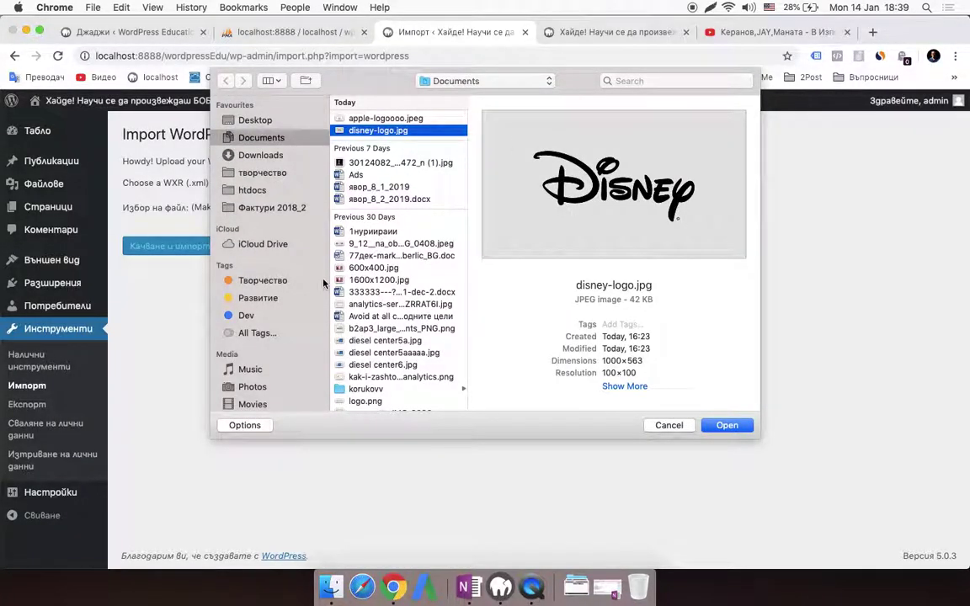
pyautogui.press('Escape')
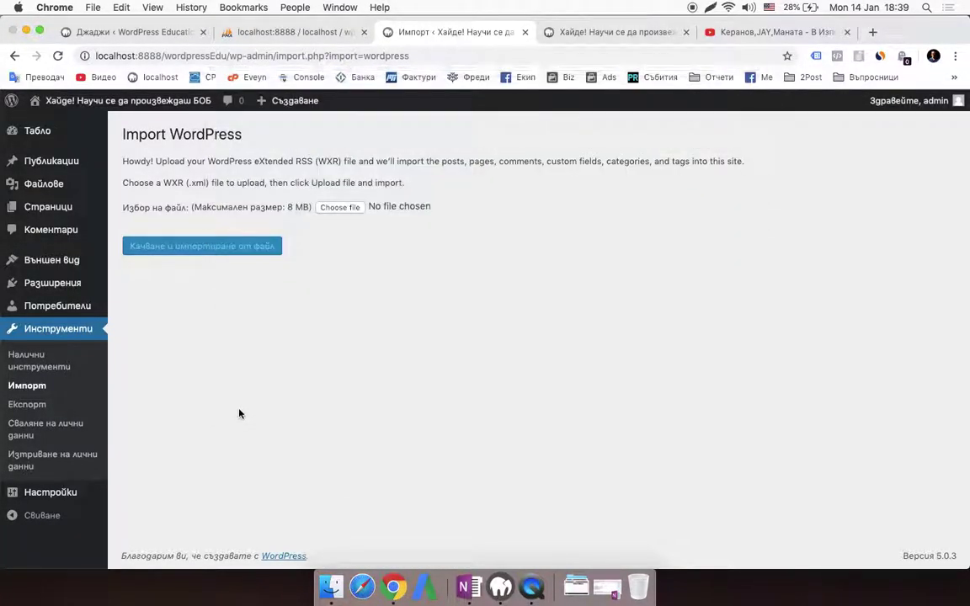
pyautogui.tripleClick(314, 182)
pyautogui.click(336, 350)
# - Configure the content export for pages only, with author admin and both the start and end date set to януари 2019
pyautogui.click(23, 406)
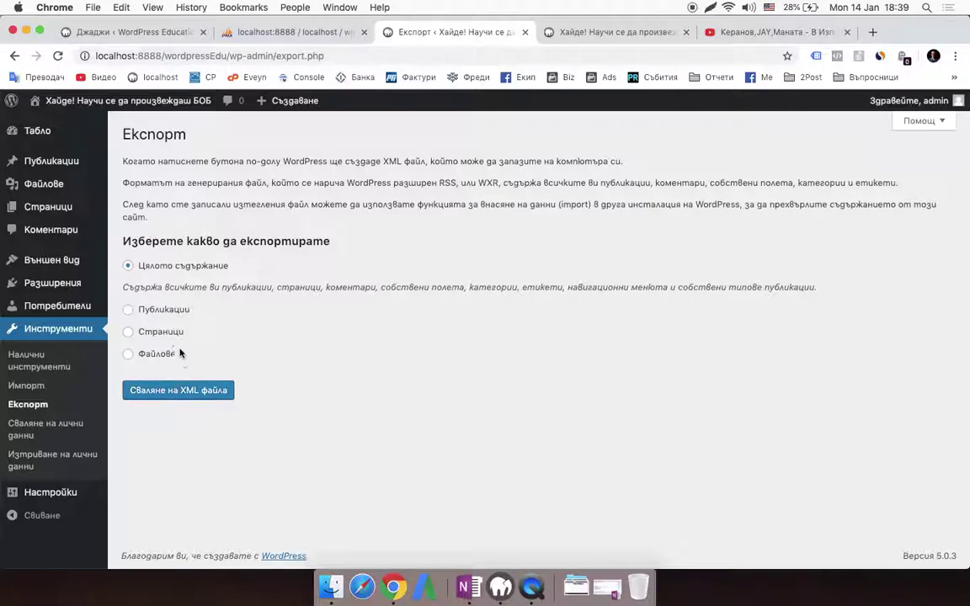
pyautogui.click(157, 333)
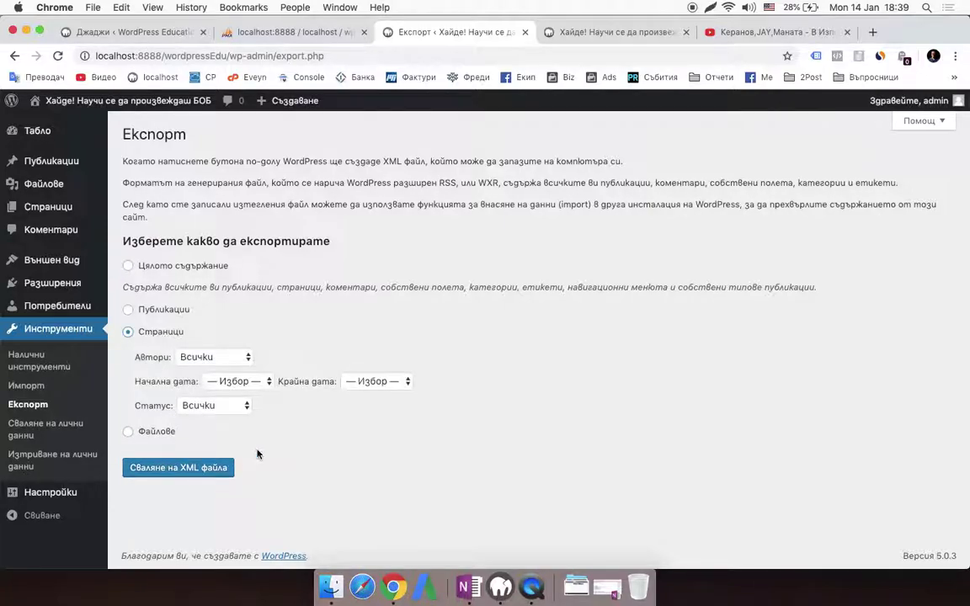
pyautogui.click(216, 357)
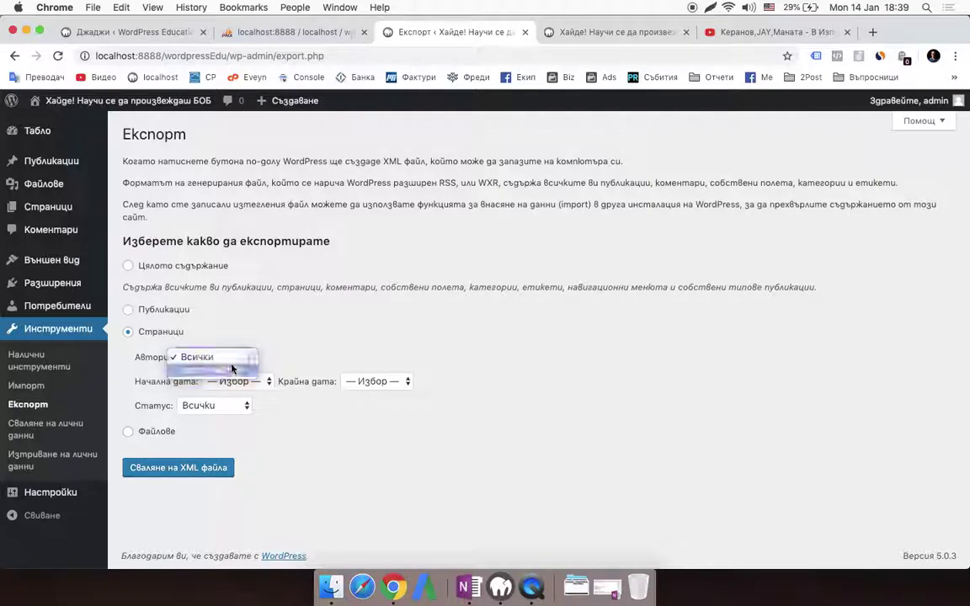
pyautogui.click(211, 370)
pyautogui.click(261, 383)
pyautogui.click(237, 394)
pyautogui.click(384, 383)
pyautogui.click(374, 394)
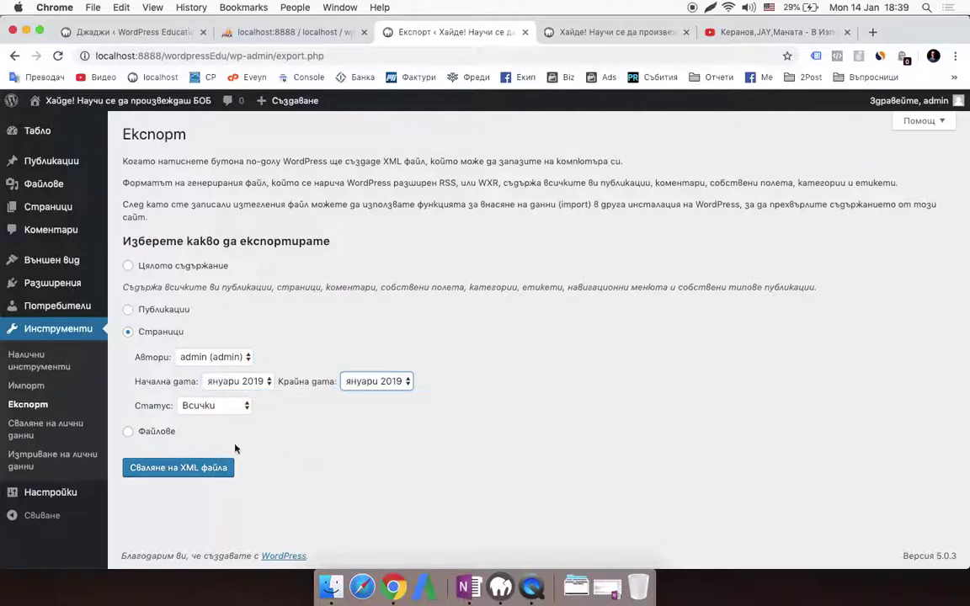
pyautogui.click(215, 406)
pyautogui.click(333, 507)
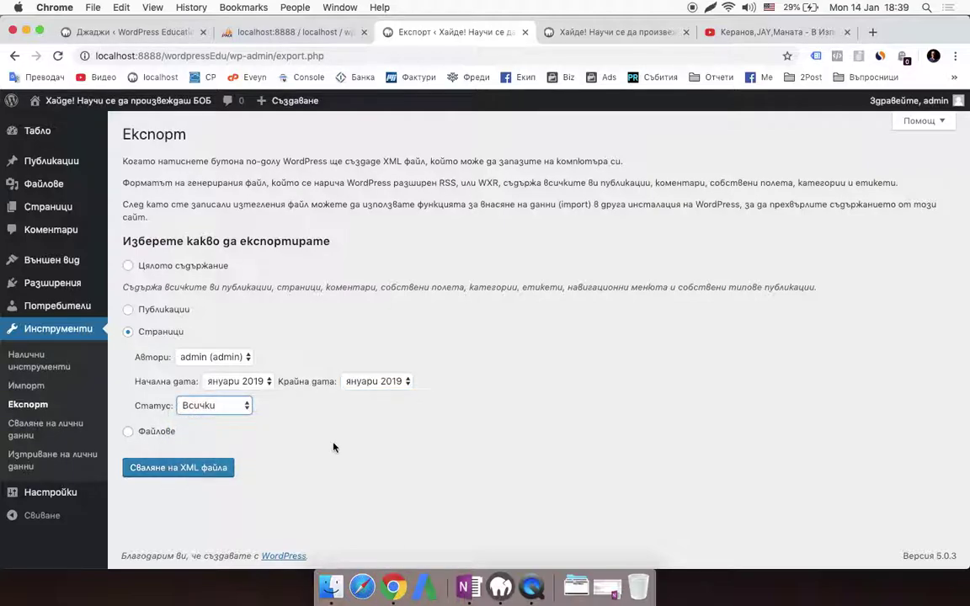
# - Download the pages export as an XML file and choose wordpress.2019-01-14.xml from Downloads as the WordPress importer's file
pyautogui.click(163, 469)
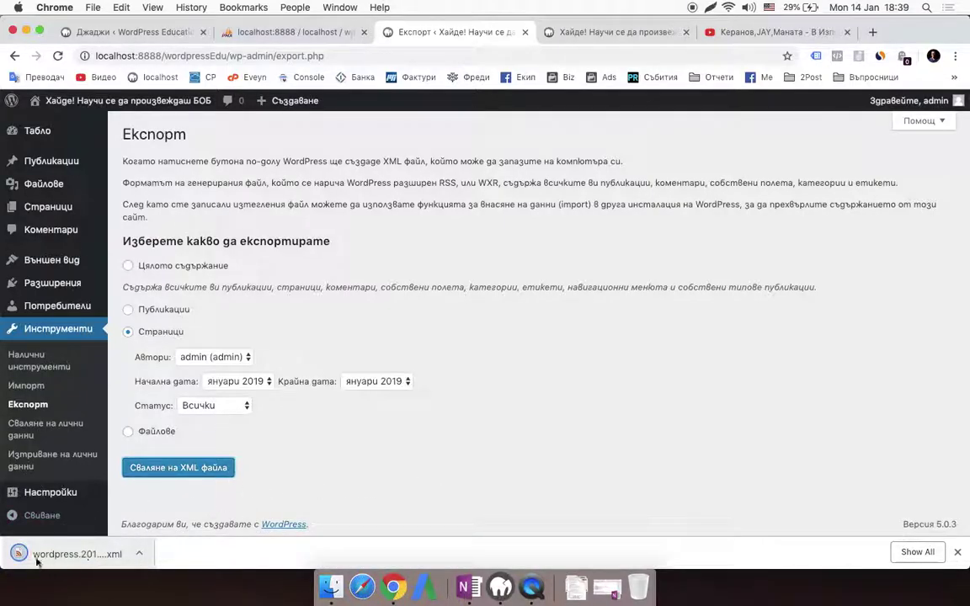
pyautogui.click(28, 386)
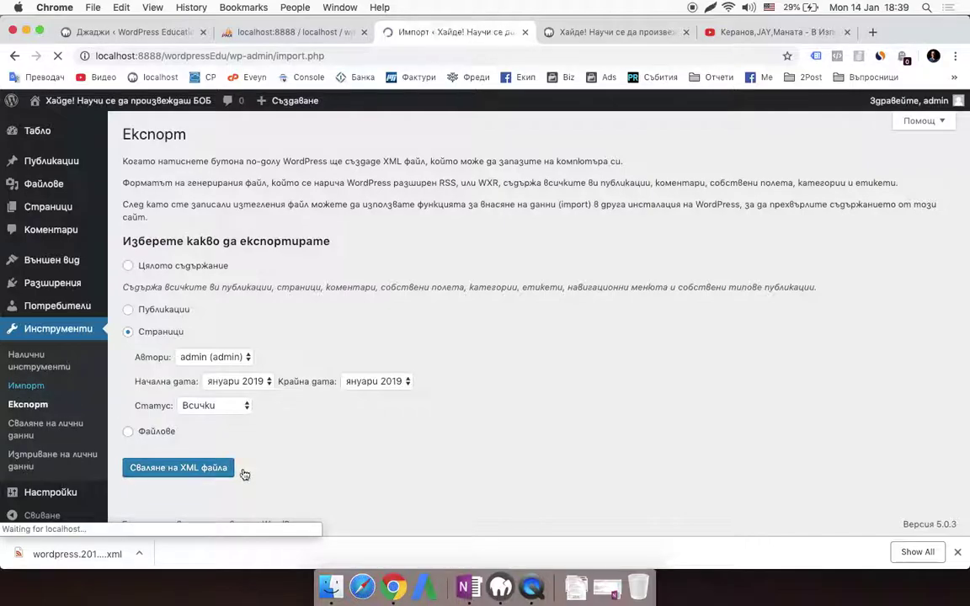
pyautogui.scroll(-3, 340, 392)
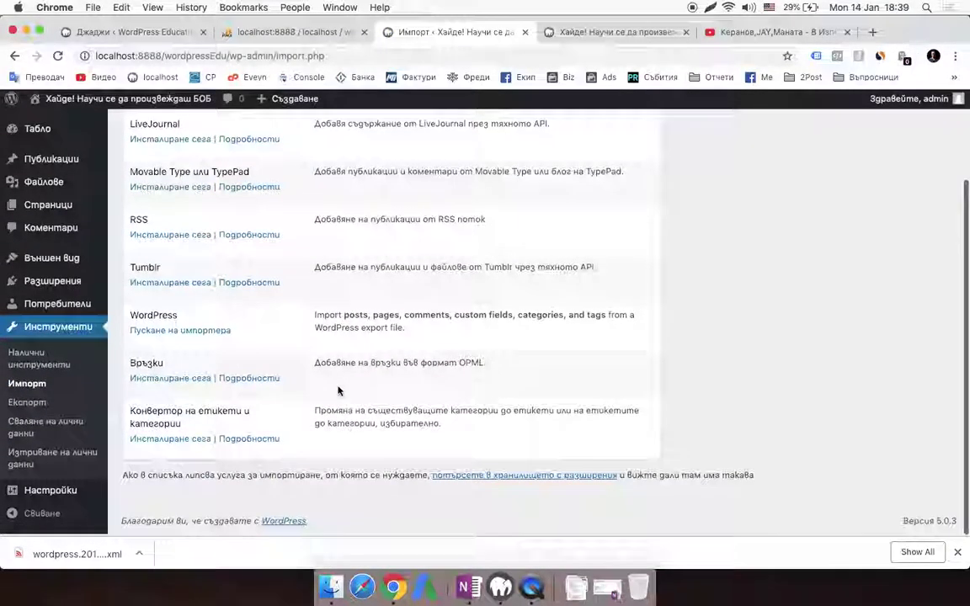
pyautogui.click(192, 335)
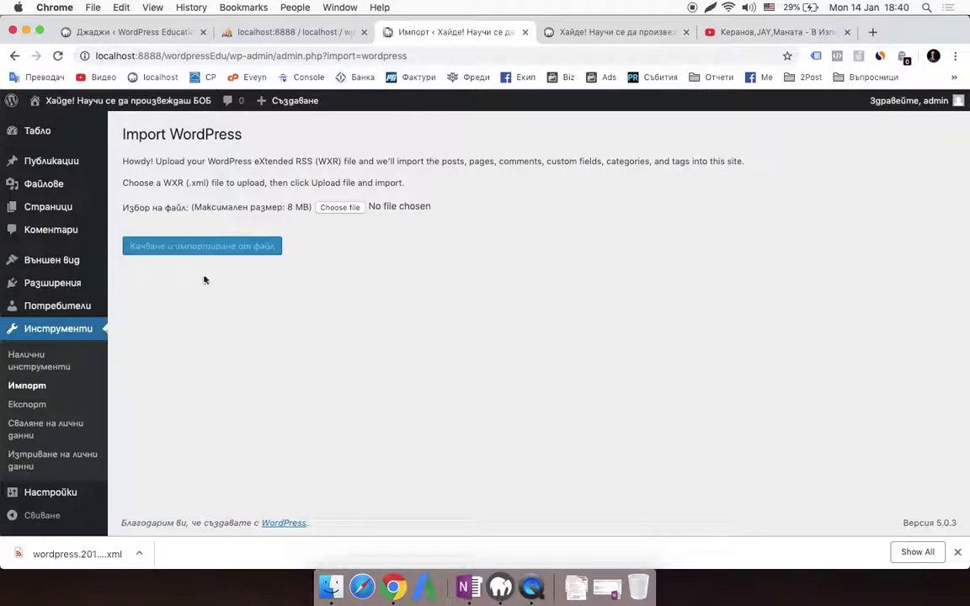
pyautogui.click(340, 208)
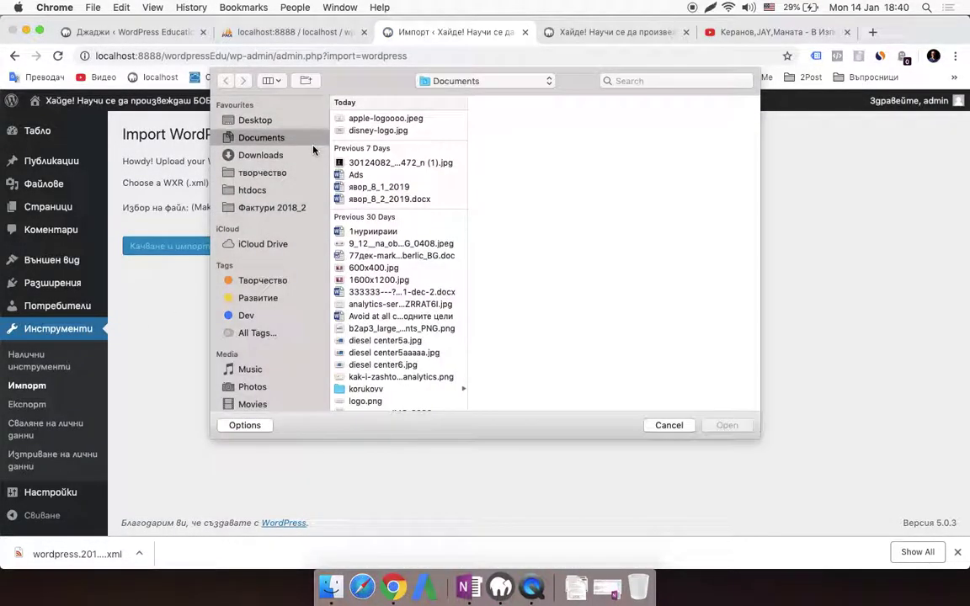
pyautogui.click(240, 160)
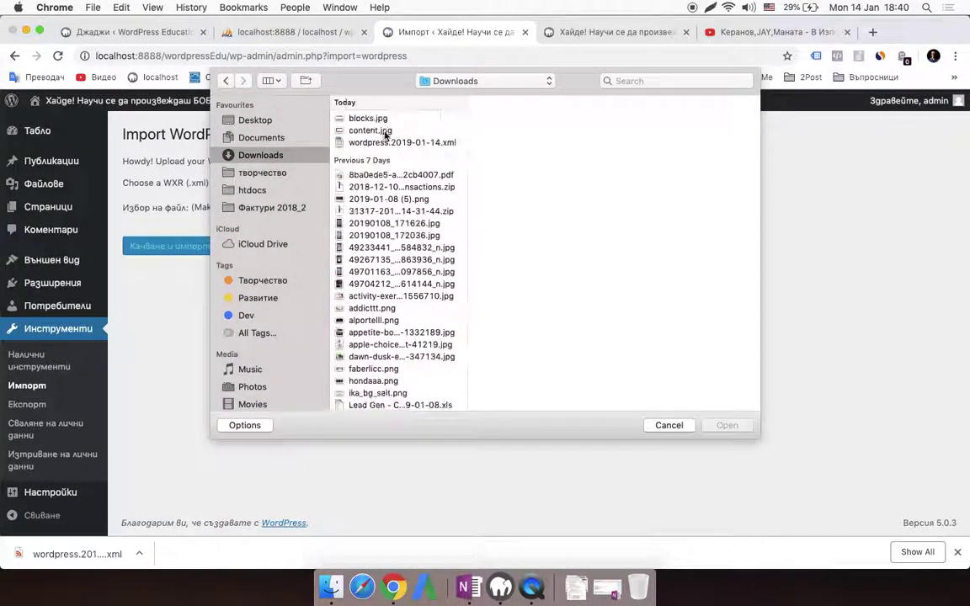
pyautogui.click(447, 143)
pyautogui.click(670, 425)
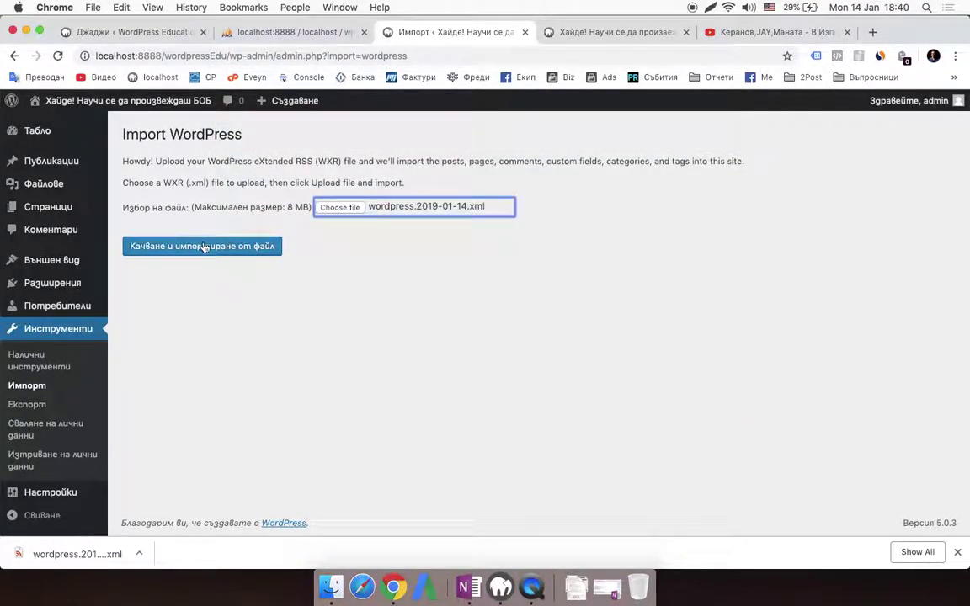
# - View the tools for exporting personal data (Сваляне на лични данни) and erasing personal data (Изтриване на лични данни)
pyautogui.click(78, 428)
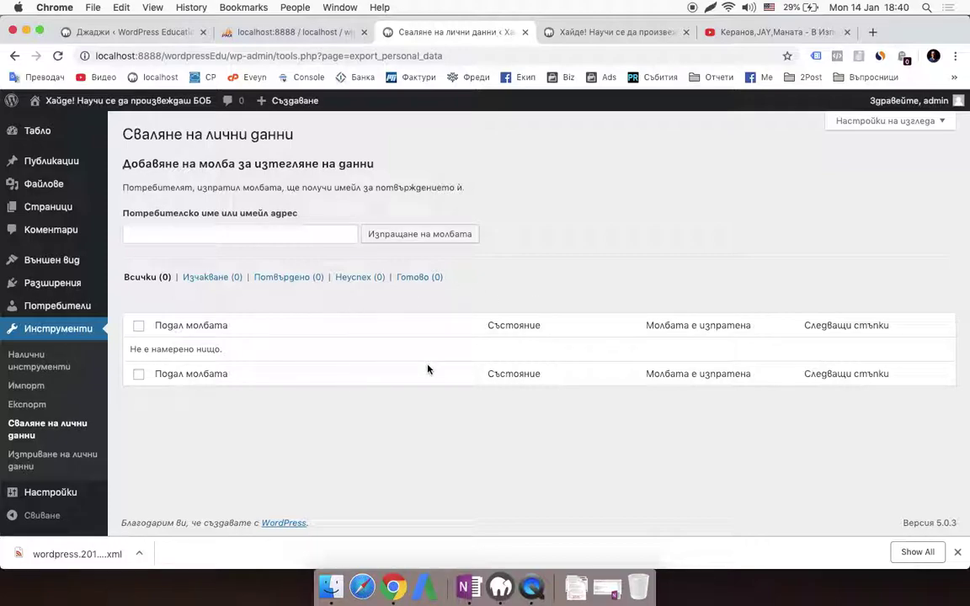
pyautogui.click(36, 463)
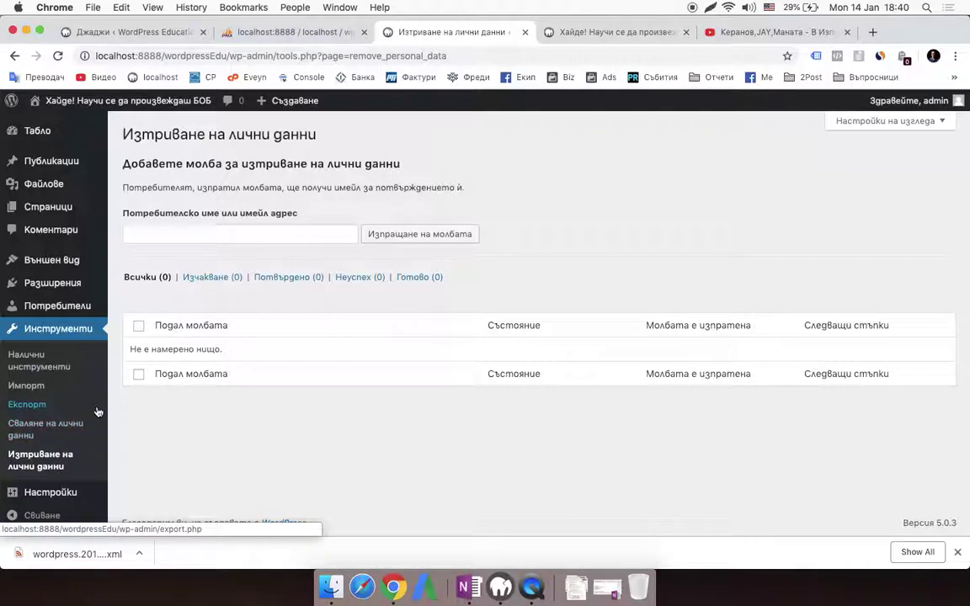
# - Start adding a new user to the site and fill in the username and e-mail address
pyautogui.moveTo(65, 311)
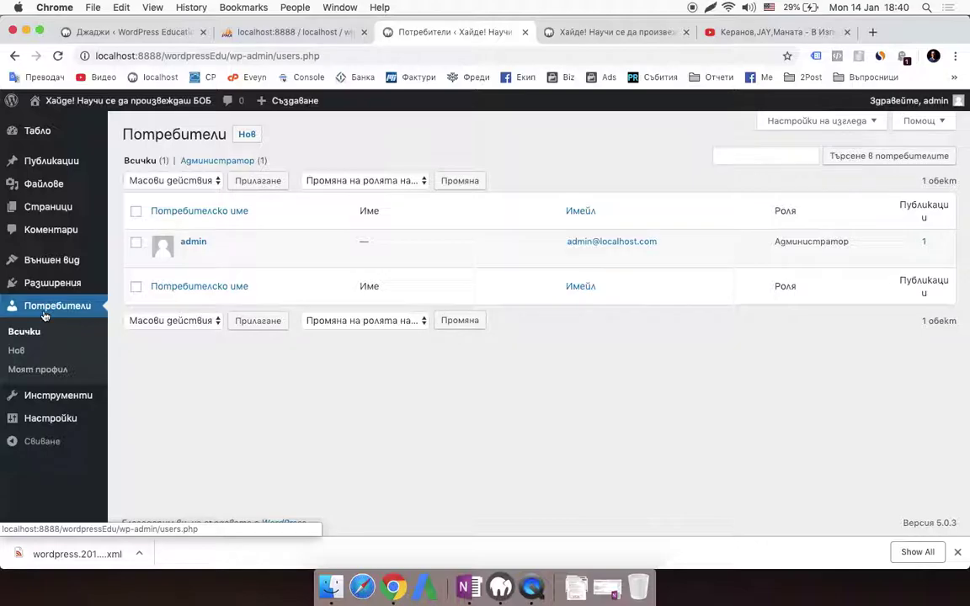
pyautogui.click(249, 134)
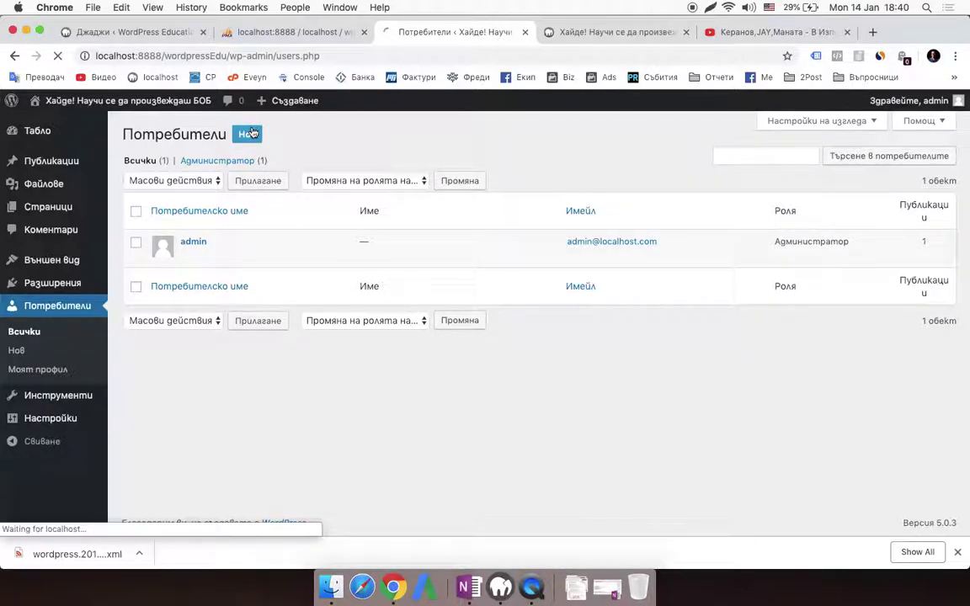
pyautogui.click(368, 202)
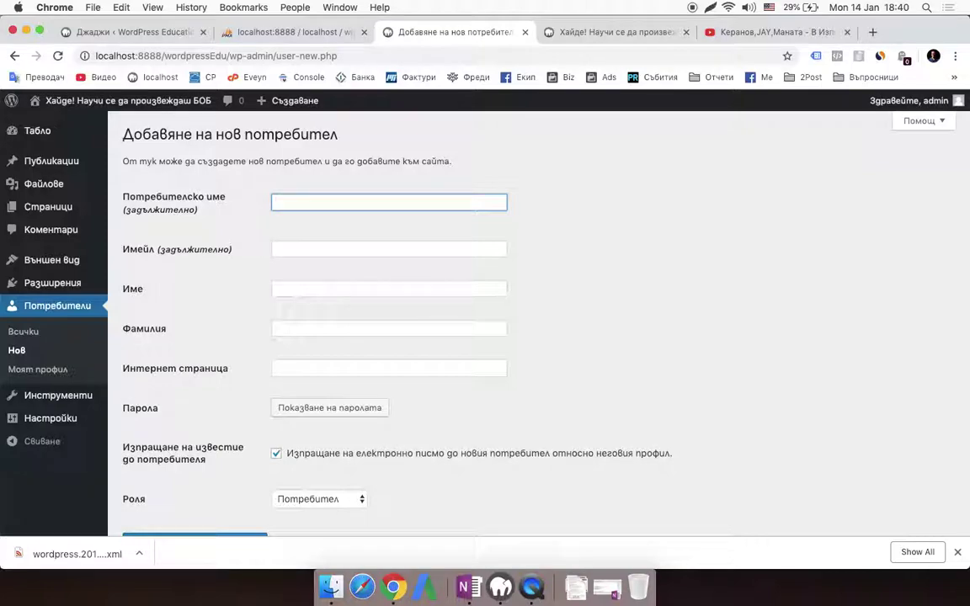
pyautogui.write('pesho')
pyautogui.press('super+a')
pyautogui.press('super+c')
pyautogui.press('Tab')
pyautogui.press('super+v')
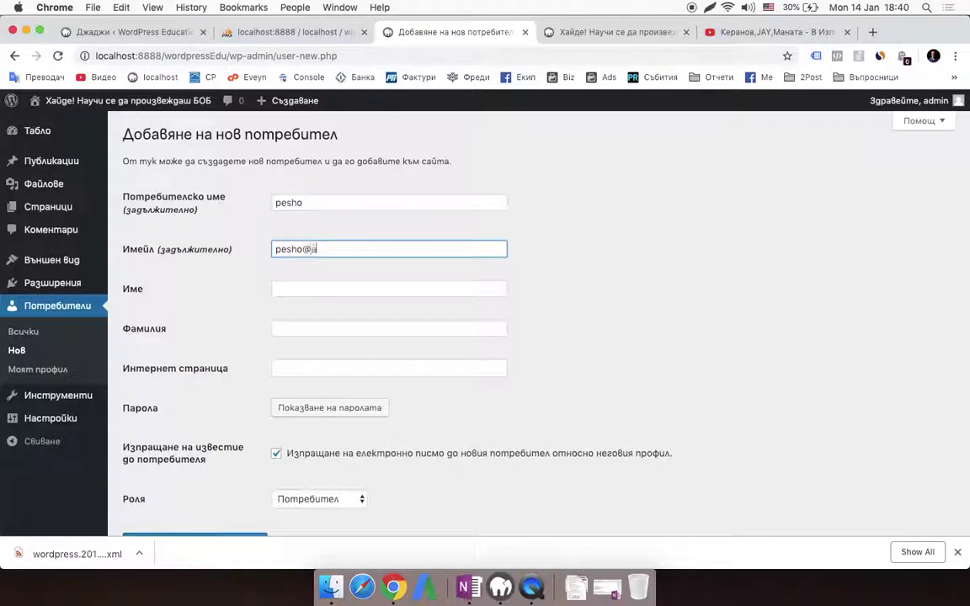
# - Fill in the new user's first name, last name and website
pyautogui.press('Tab')
pyautogui.press('super+v')
pyautogui.press('Tab')
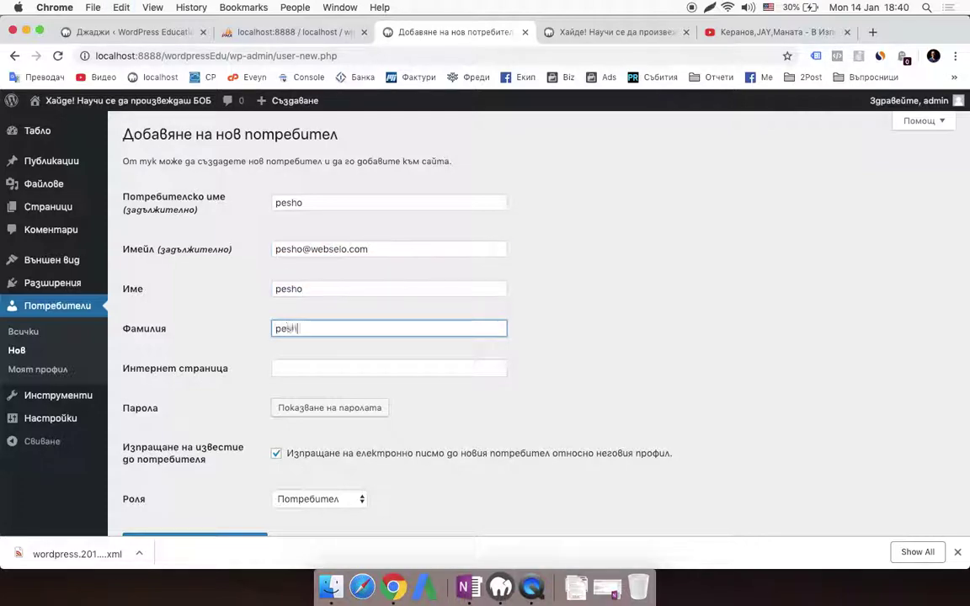
pyautogui.press('Tab')
pyautogui.write('pesho.b')
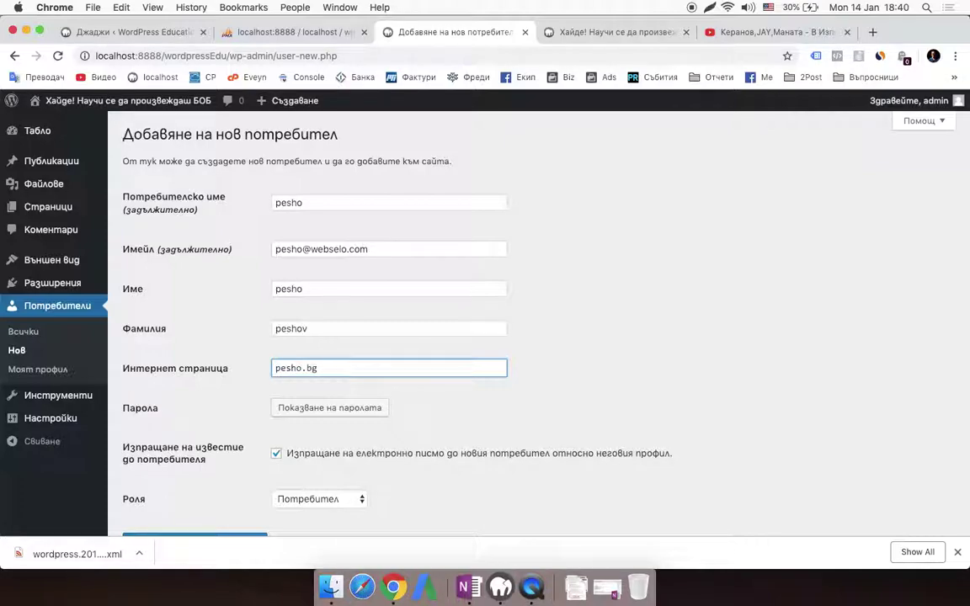
# - Generate a password for the new user and turn off the e-mail notification about the account
pyautogui.click(344, 407)
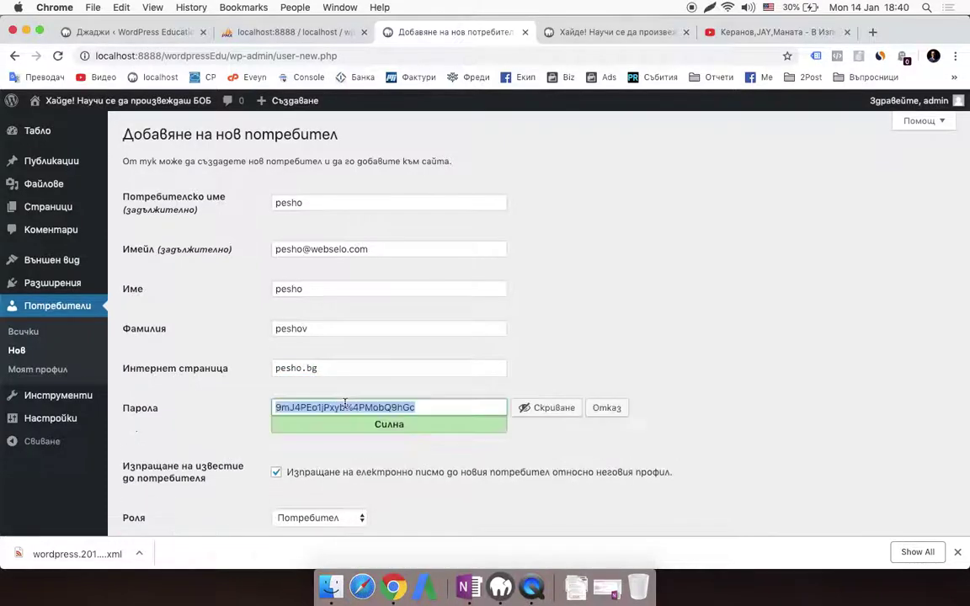
pyautogui.scroll(-2, 467, 412)
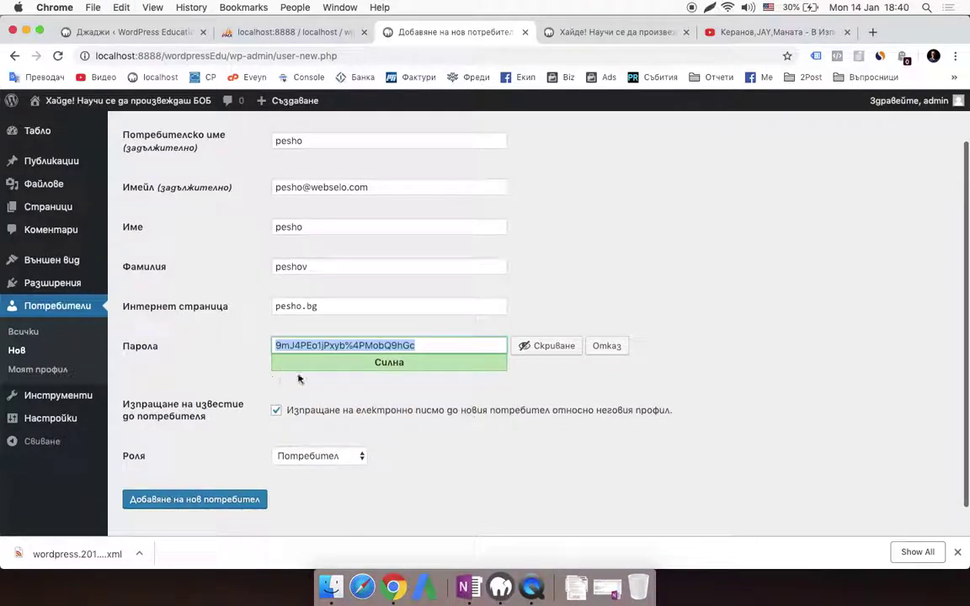
pyautogui.click(277, 415)
pyautogui.scroll(-1, 400, 449)
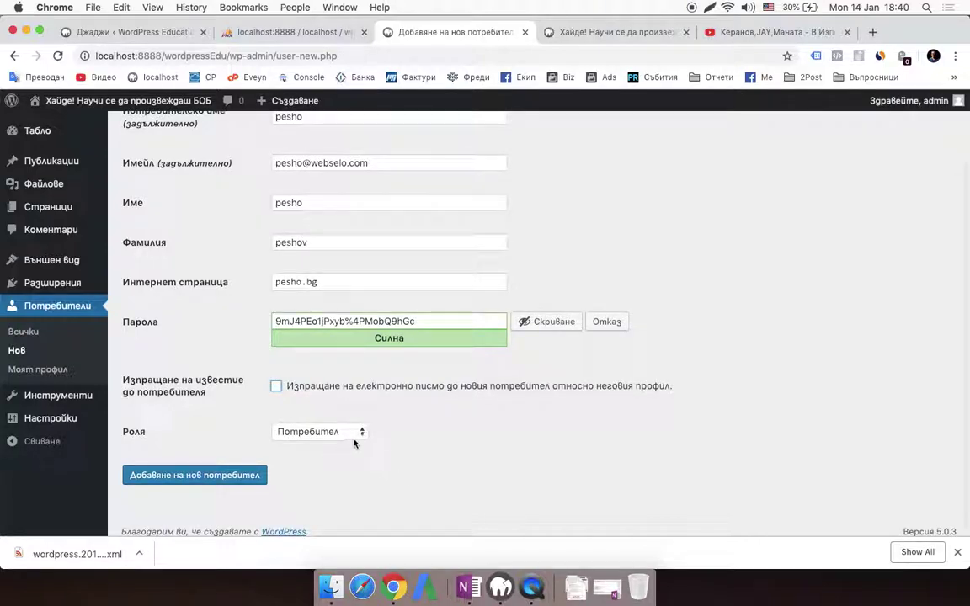
# - Keep the role Потребител, add the new user and decline saving the account password in the browser
pyautogui.click(322, 429)
pyautogui.click(463, 452)
pyautogui.click(325, 431)
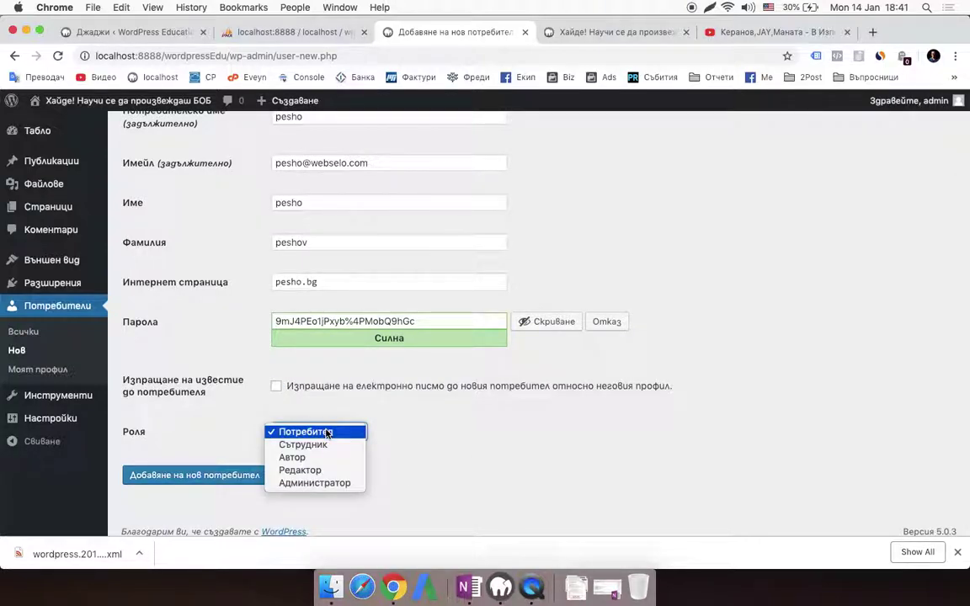
pyautogui.click(443, 452)
pyautogui.click(205, 478)
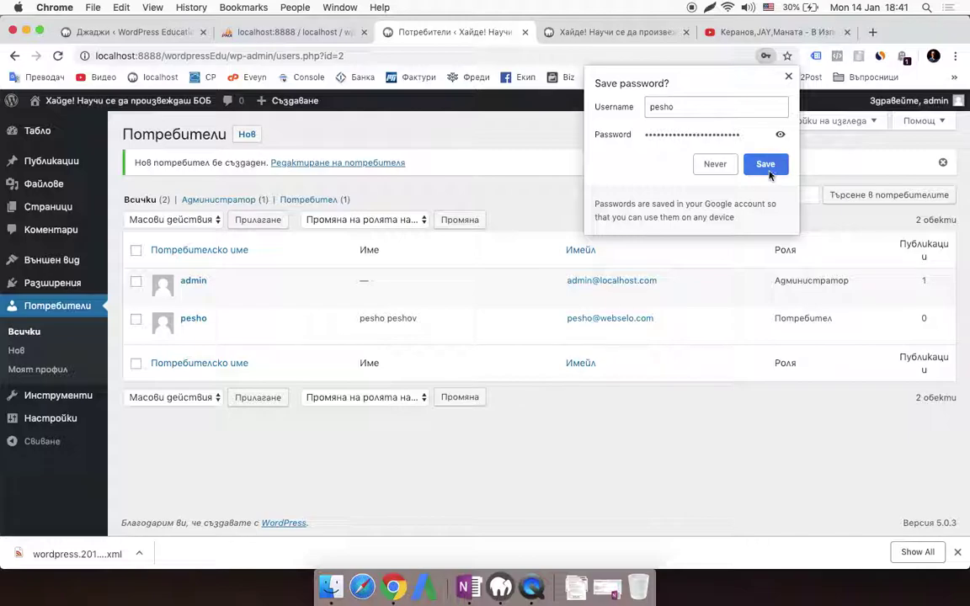
pyautogui.click(699, 162)
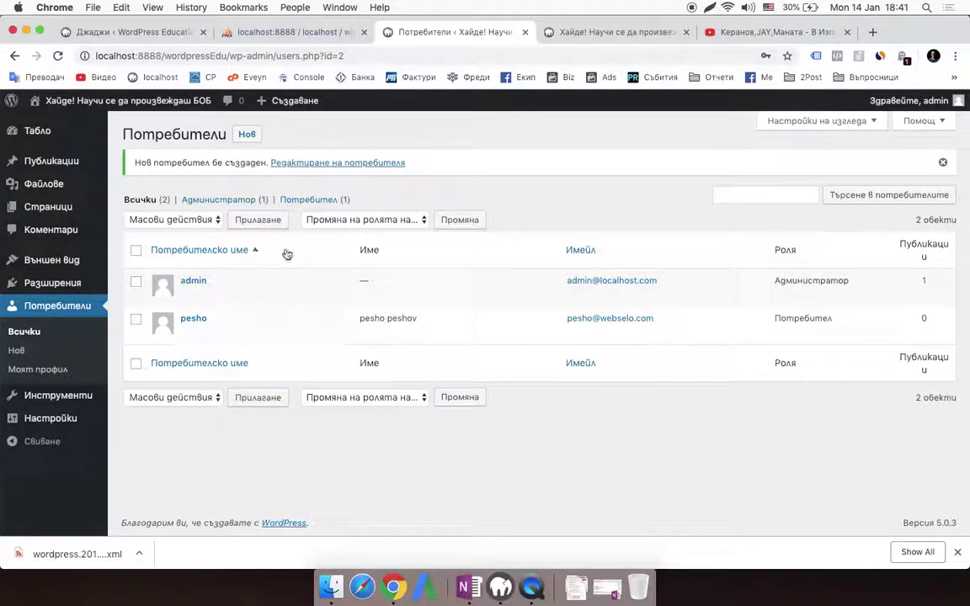
# - Delete the newly added user from the users list and confirm the deletion
pyautogui.click(274, 333)
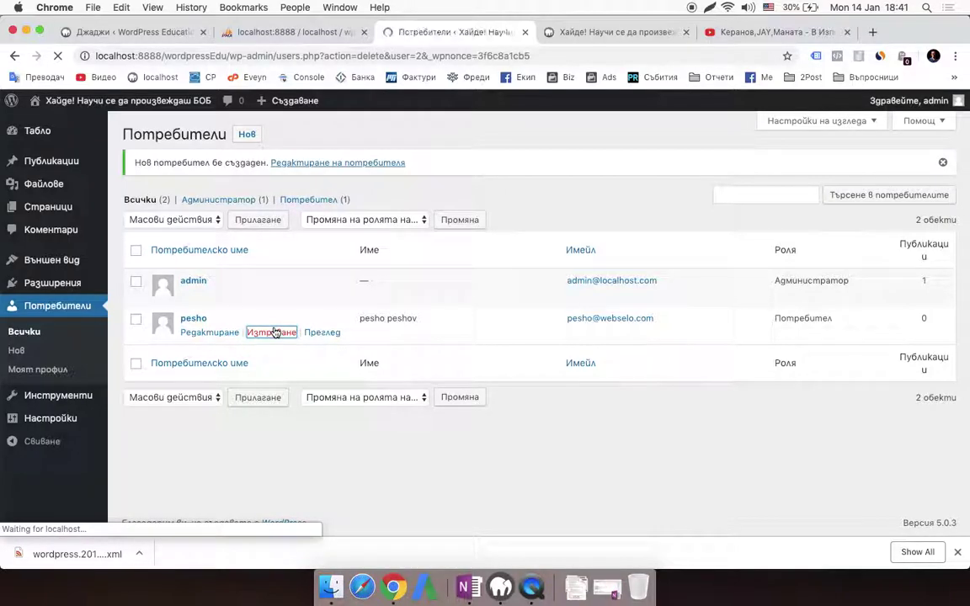
pyautogui.click(167, 217)
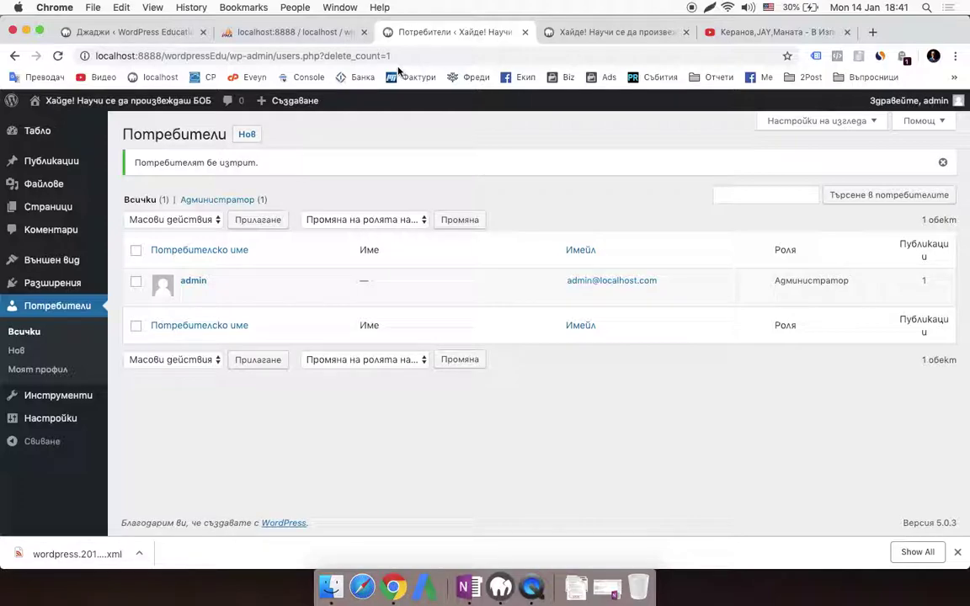
# - Examine the bulk actions and the role change options available for the listed users
pyautogui.click(196, 217)
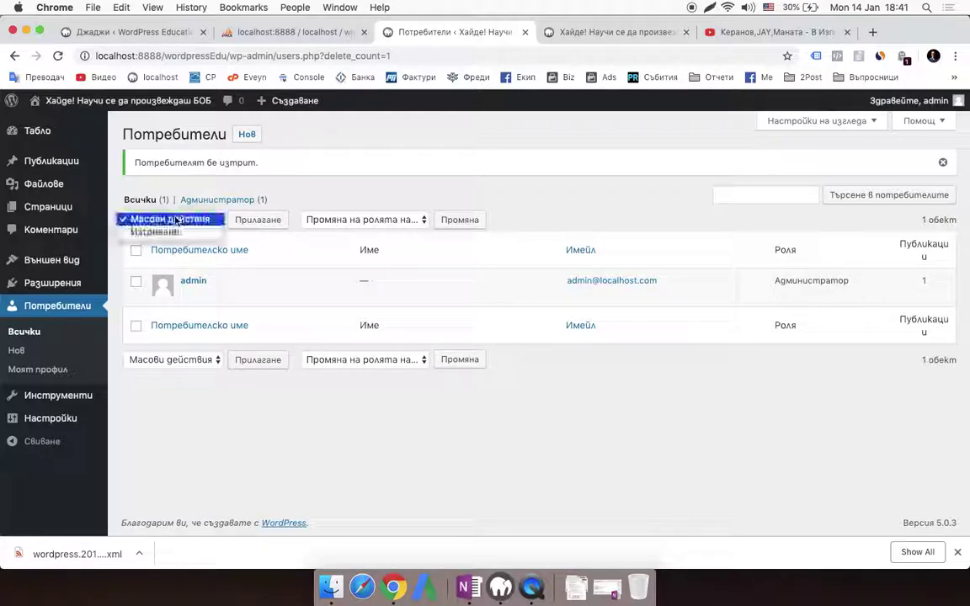
pyautogui.click(281, 192)
pyautogui.click(360, 221)
pyautogui.click(361, 220)
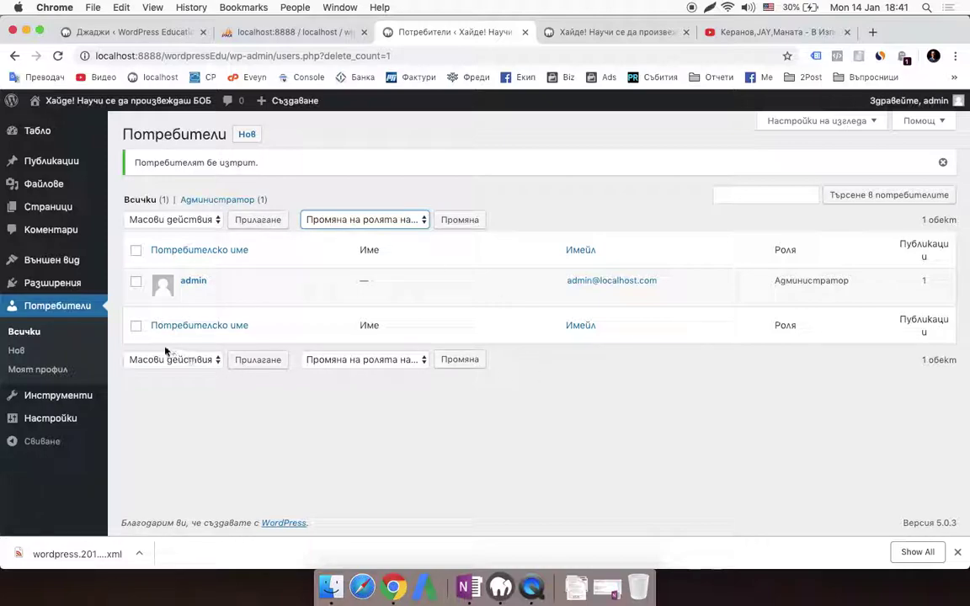
pyautogui.click(563, 452)
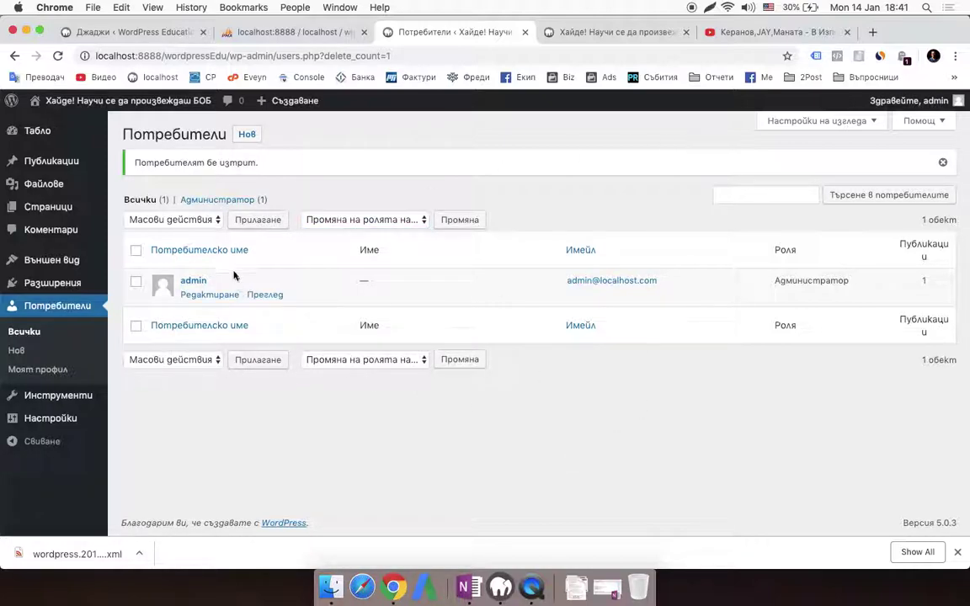
pyautogui.click(371, 220)
pyautogui.click(275, 194)
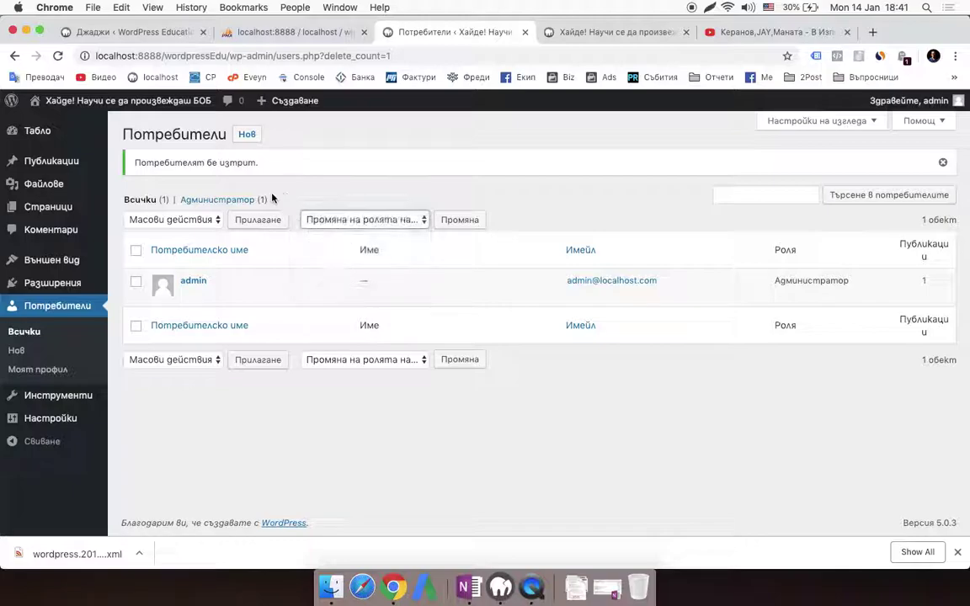
pyautogui.click(168, 223)
pyautogui.click(360, 176)
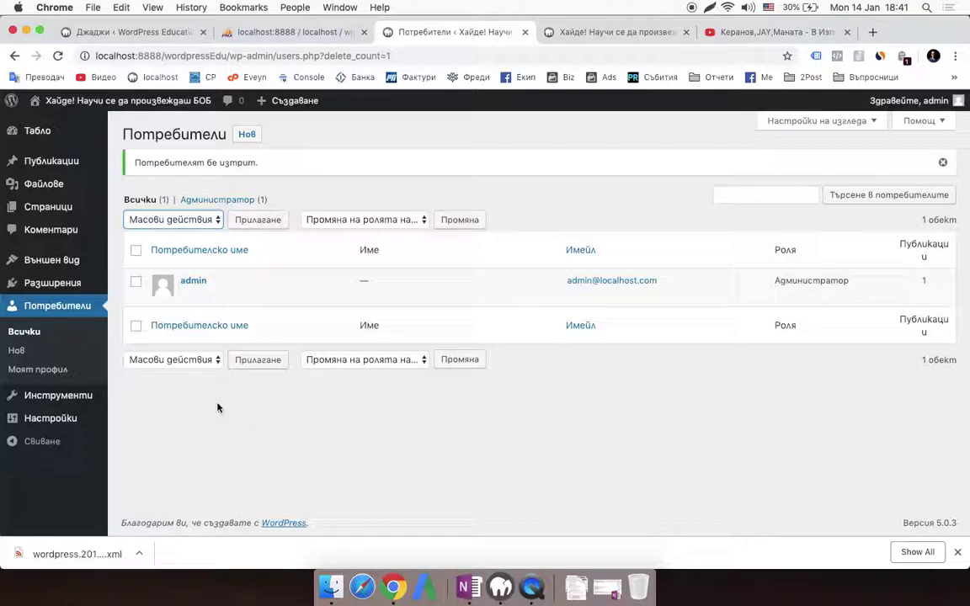
# - In the own user profile, try out several admin colour schemes and select Ектоплазма
pyautogui.click(51, 370)
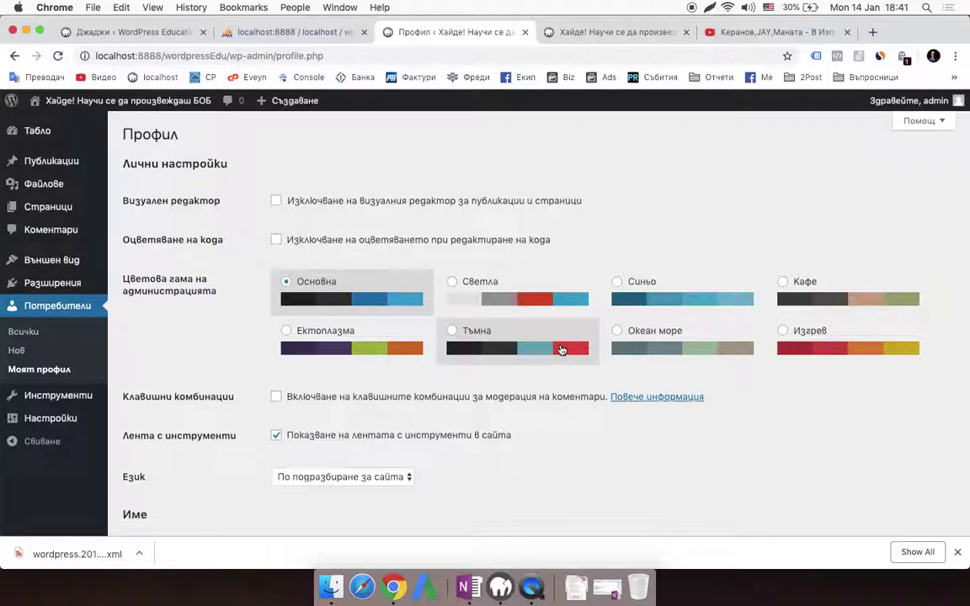
pyautogui.scroll(-5, 561, 349)
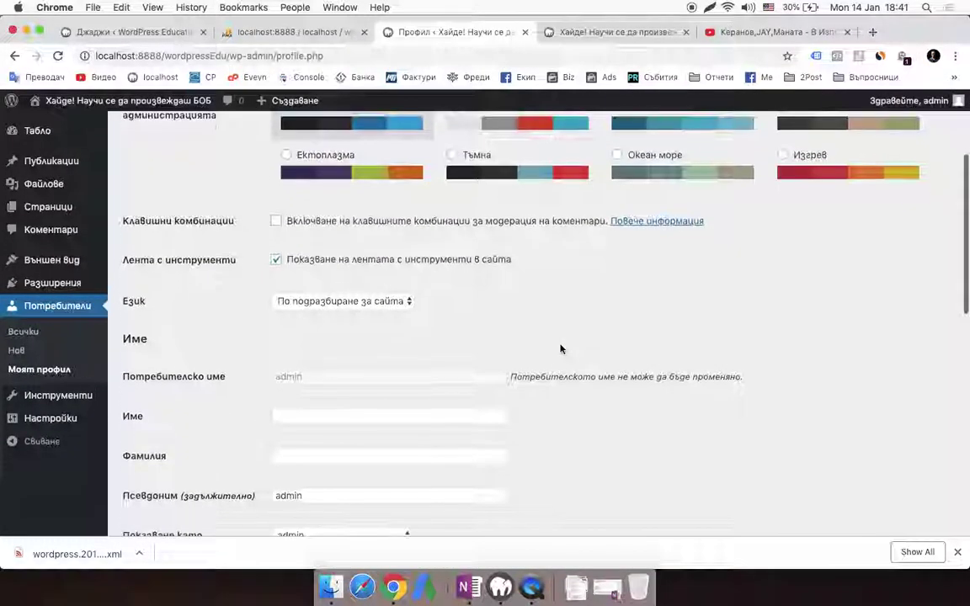
pyautogui.scroll(4, 561, 349)
pyautogui.click(290, 290)
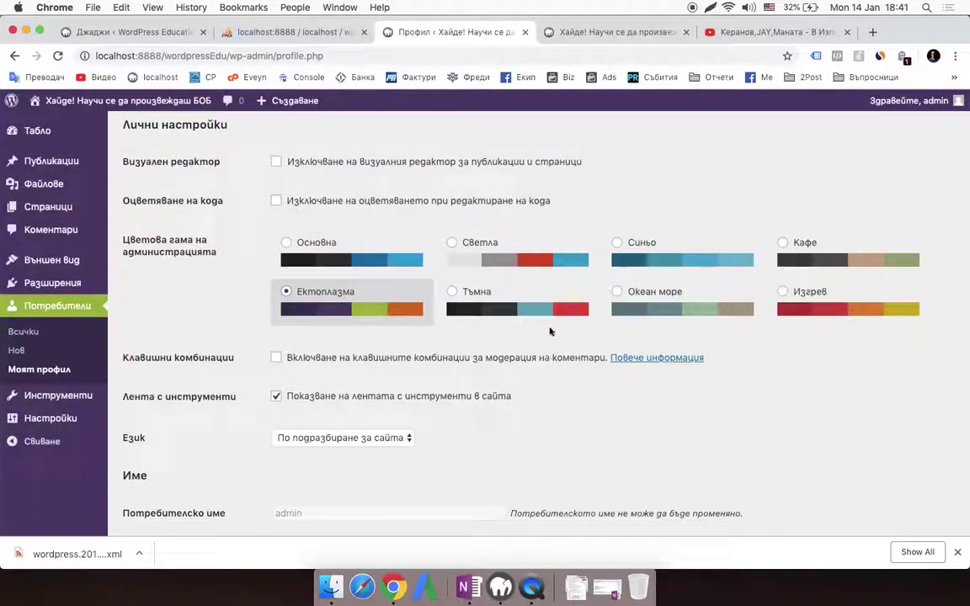
pyautogui.click(497, 299)
pyautogui.click(734, 295)
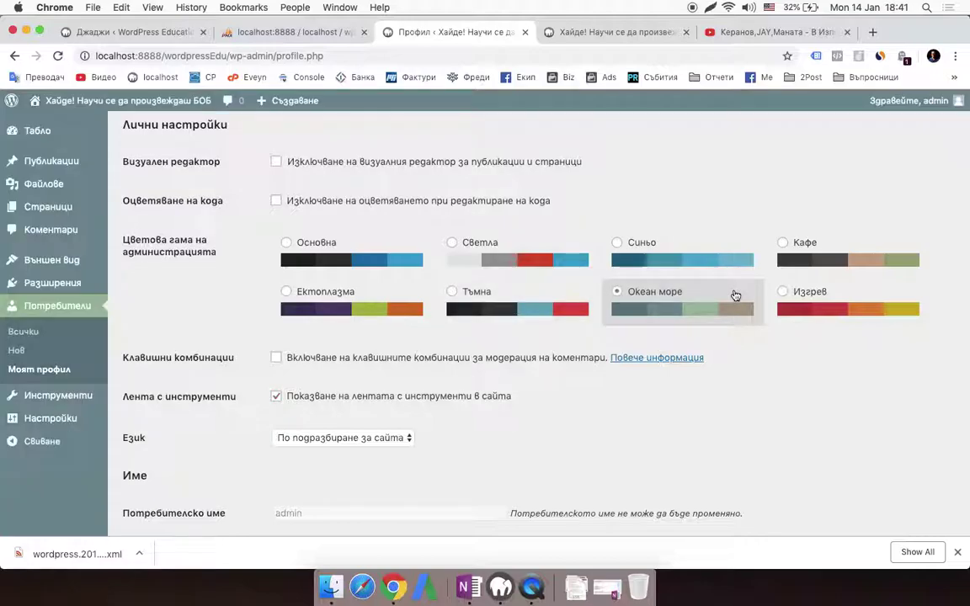
pyautogui.click(849, 289)
pyautogui.click(796, 244)
pyautogui.click(623, 253)
pyautogui.click(472, 303)
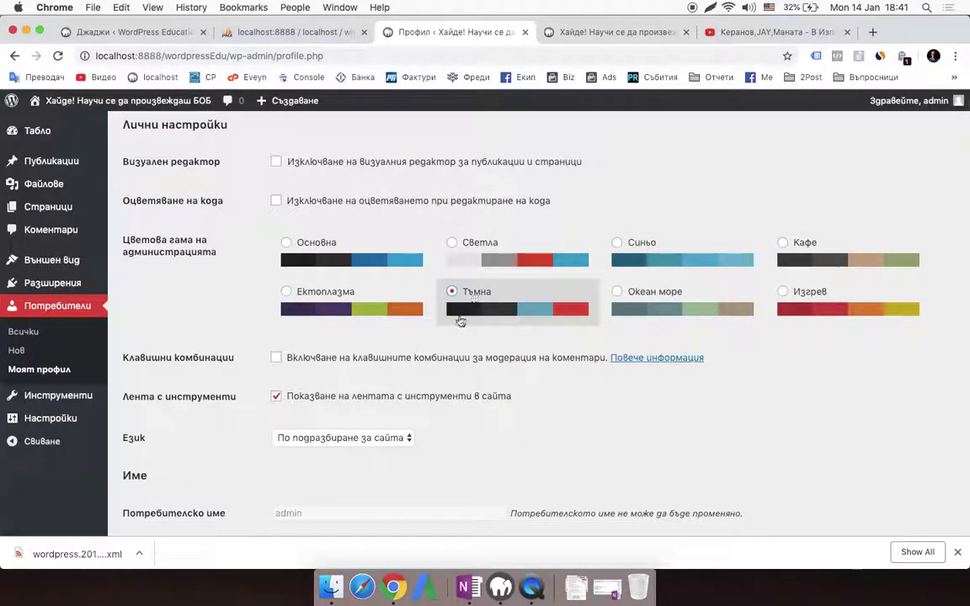
pyautogui.click(333, 303)
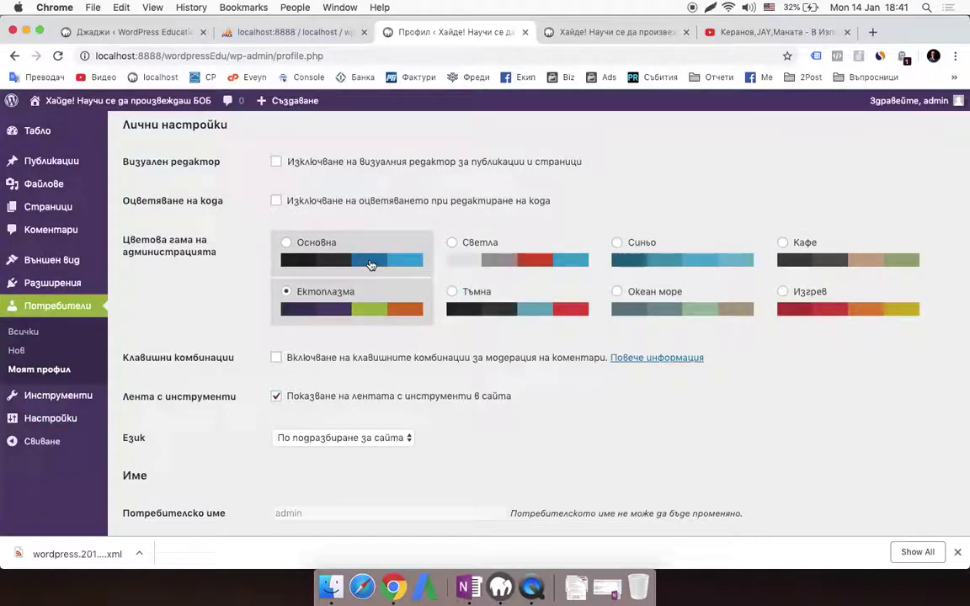
pyautogui.click(373, 271)
pyautogui.click(380, 301)
pyautogui.scroll(-2, 462, 416)
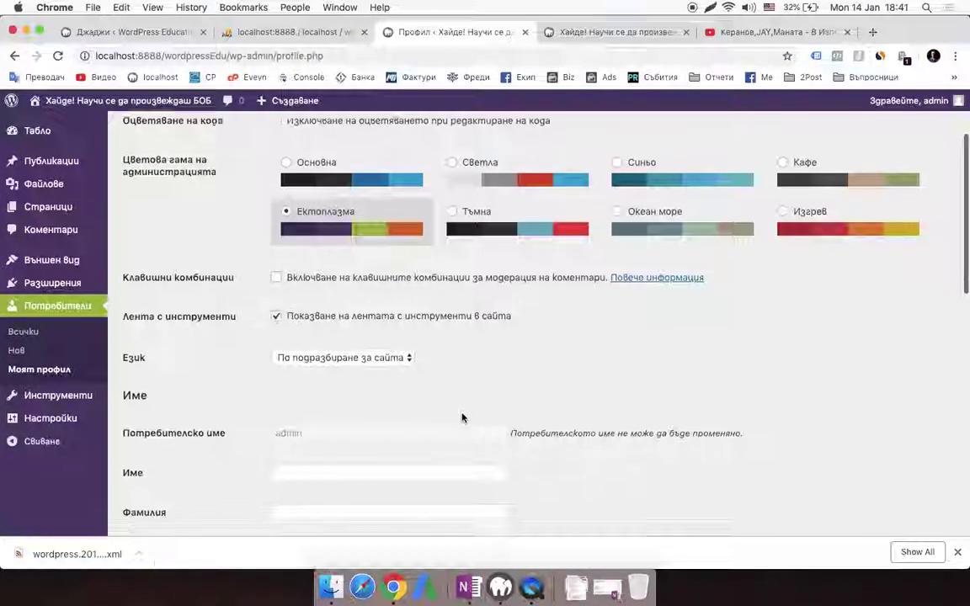
# - Try English (United States) as the profile language and set the language to Български
pyautogui.scroll(-2, 462, 416)
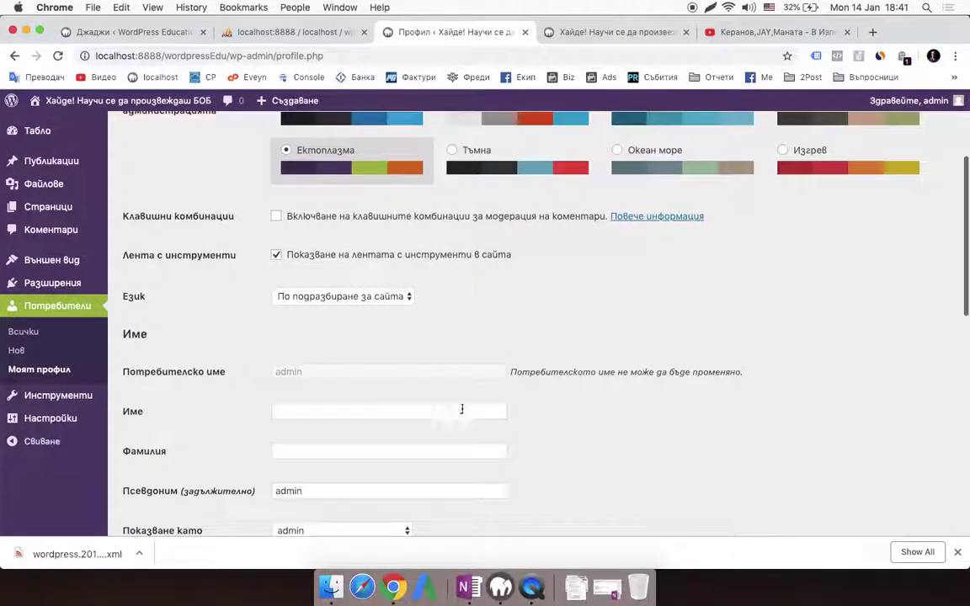
pyautogui.click(364, 300)
pyautogui.click(345, 308)
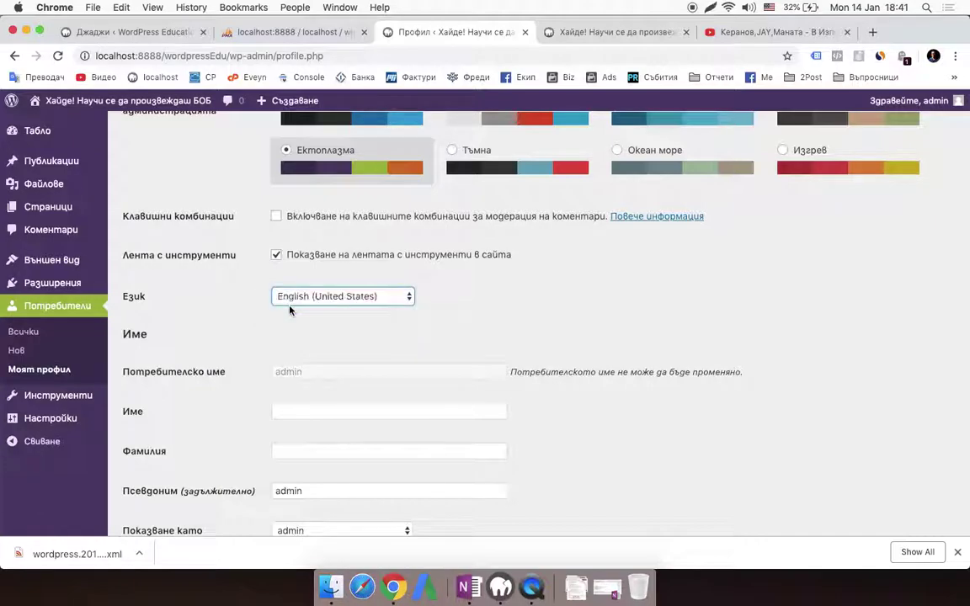
pyautogui.click(359, 301)
pyautogui.click(364, 309)
# - Check the display name options, enter a first name in the profile and choose it as the publicly displayed name
pyautogui.scroll(-6, 366, 332)
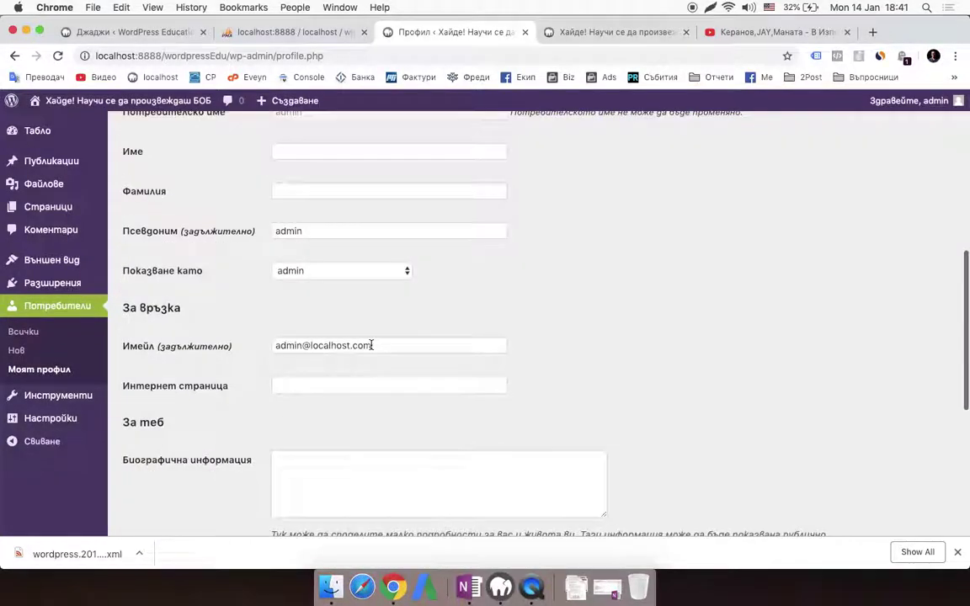
pyautogui.click(366, 268)
pyautogui.click(481, 260)
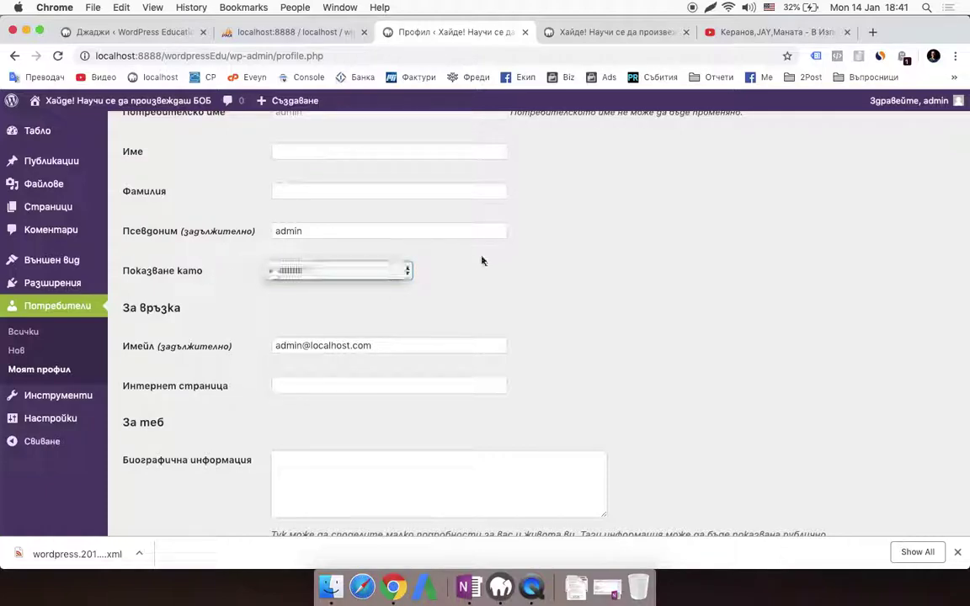
pyautogui.click(332, 152)
pyautogui.write('pesho')
pyautogui.press('Tab')
pyautogui.click(336, 271)
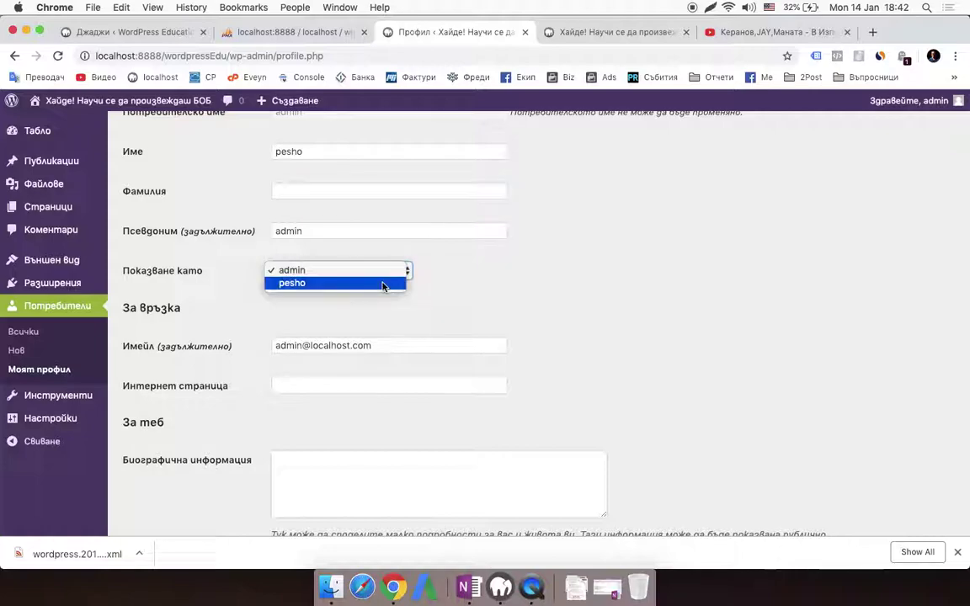
pyautogui.click(382, 286)
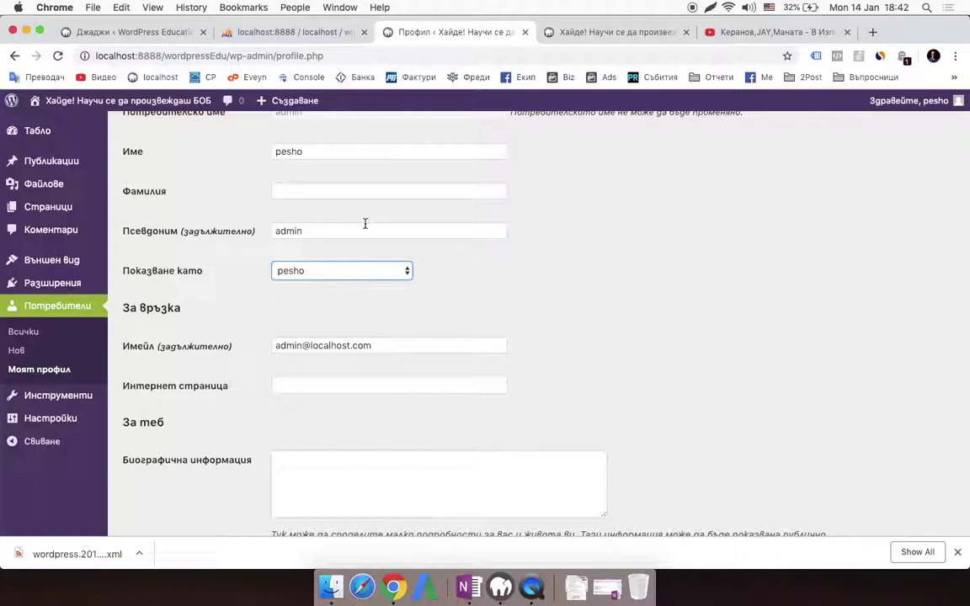
# - Append "-admina" to the first name and select the extended name as the publicly displayed name
pyautogui.click(322, 152)
pyautogui.write('-admina')
pyautogui.press('Tab')
pyautogui.click(292, 270)
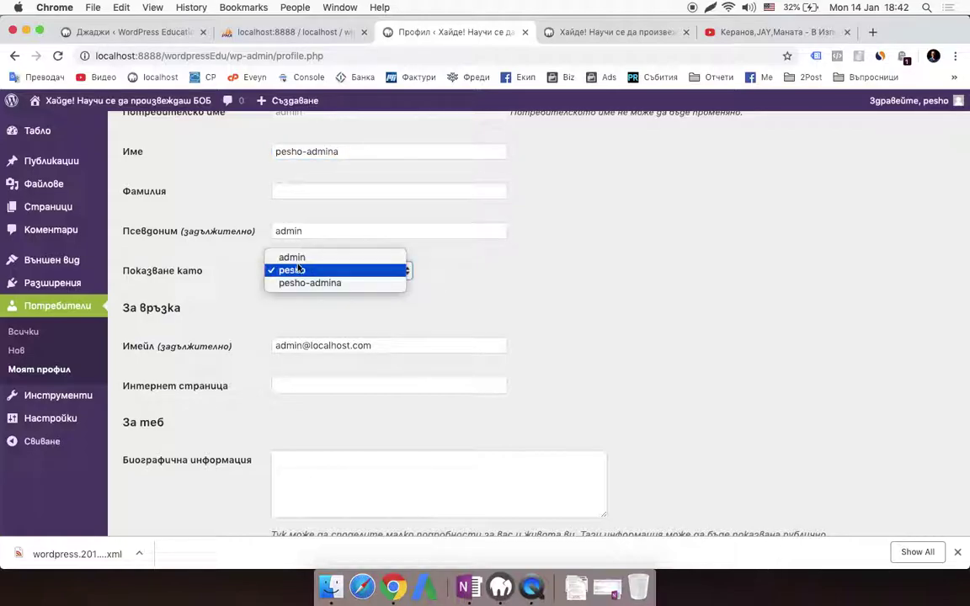
pyautogui.click(336, 284)
# - Write a one-sentence self-introduction in Bulgarian as the profile's biographical information
pyautogui.scroll(-3, 292, 288)
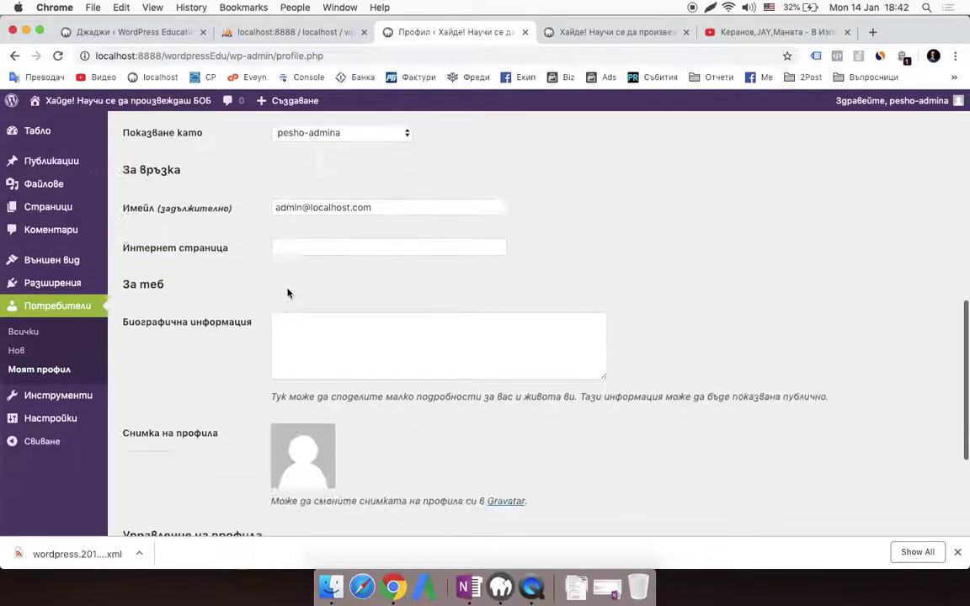
pyautogui.scroll(-1, 411, 228)
pyautogui.click(394, 325)
pyautogui.write('o')
pyautogui.press('BackSpace')
pyautogui.hotkey('ctrl', 'space')
pyautogui.write('Аз')
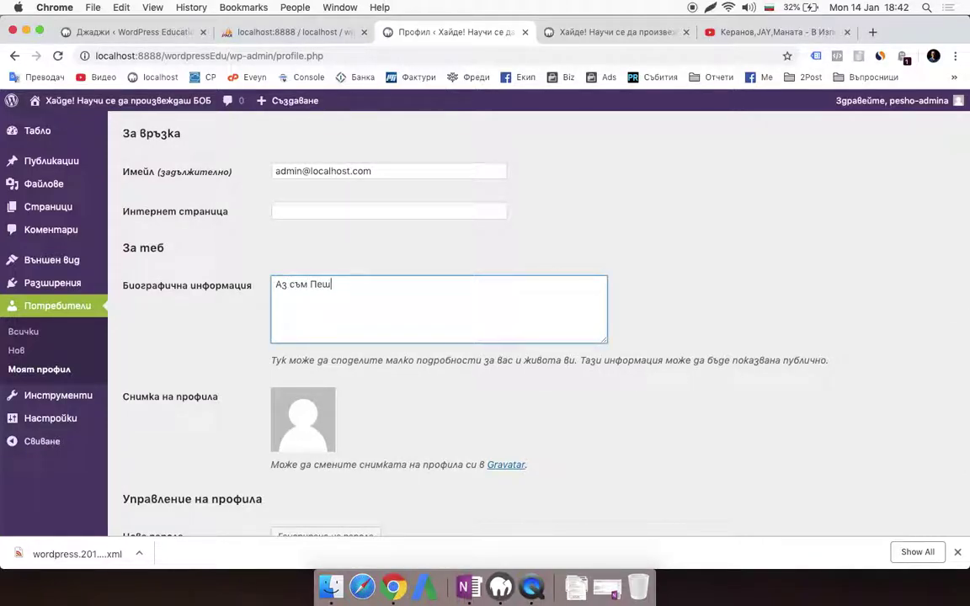
pyautogui.write(' съм Пешо и съм хубавец!')
# - Save the profile changes and open the list of all users
pyautogui.scroll(-4, 520, 351)
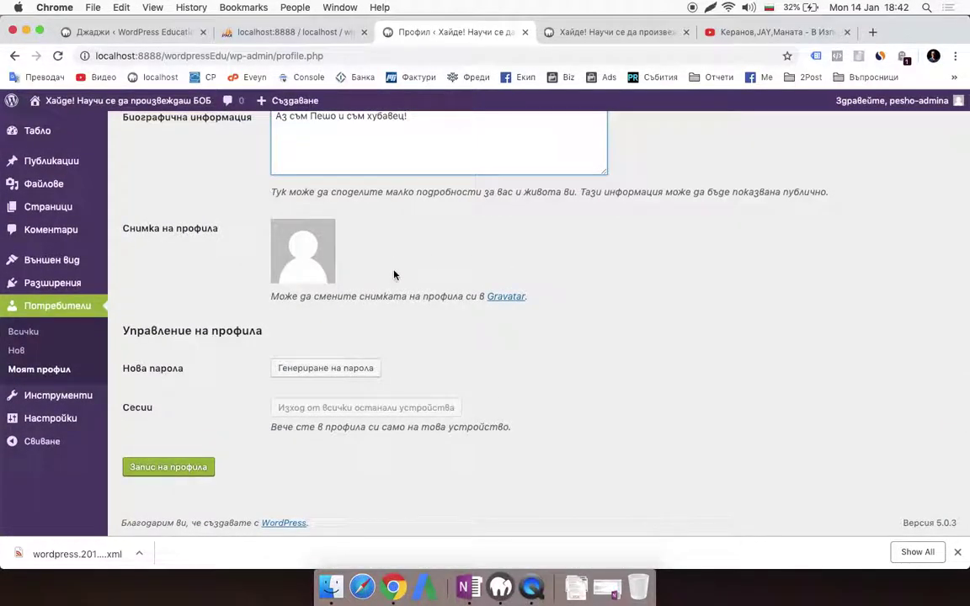
pyautogui.click(296, 246)
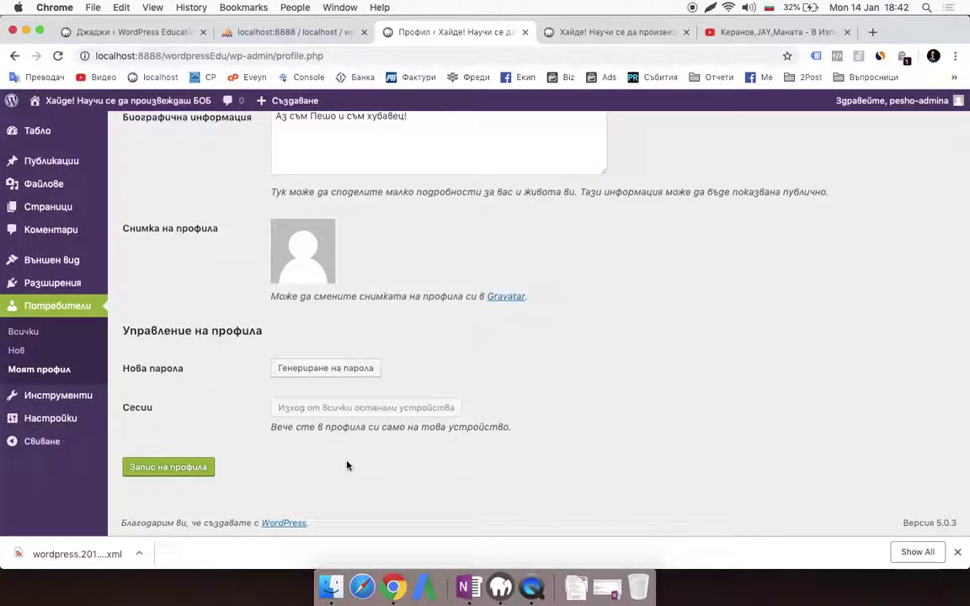
pyautogui.click(176, 470)
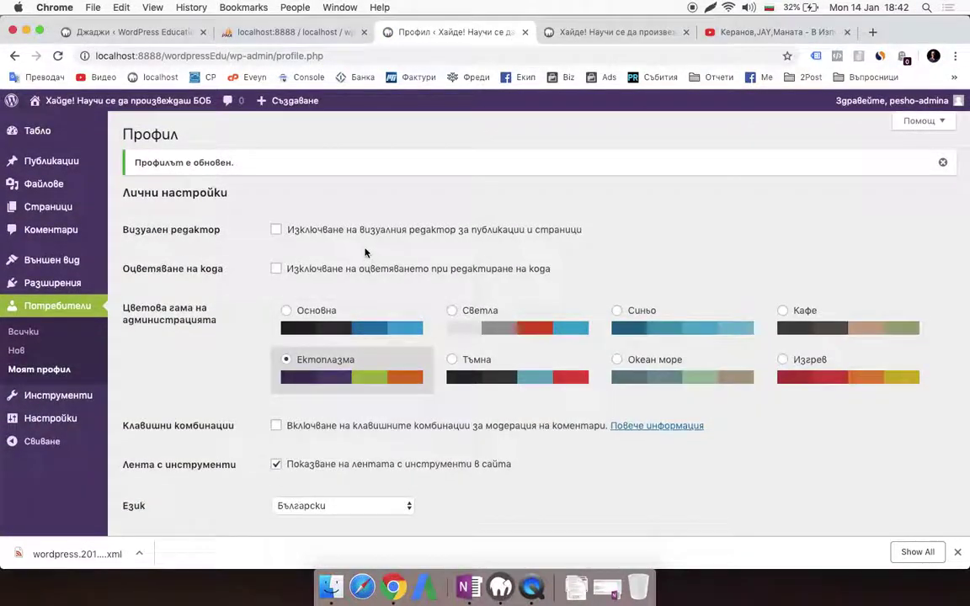
pyautogui.click(30, 334)
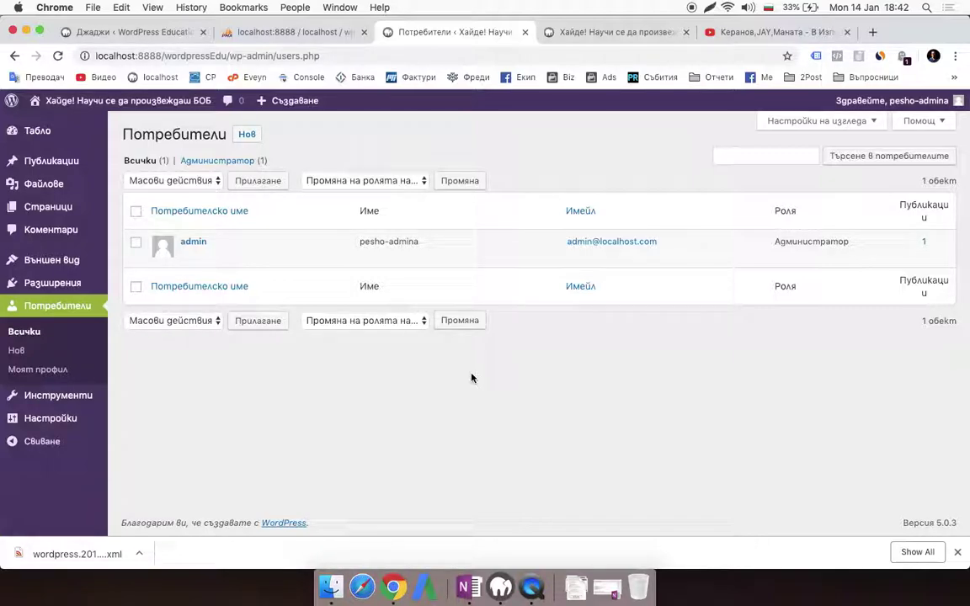
pyautogui.moveTo(43, 271)
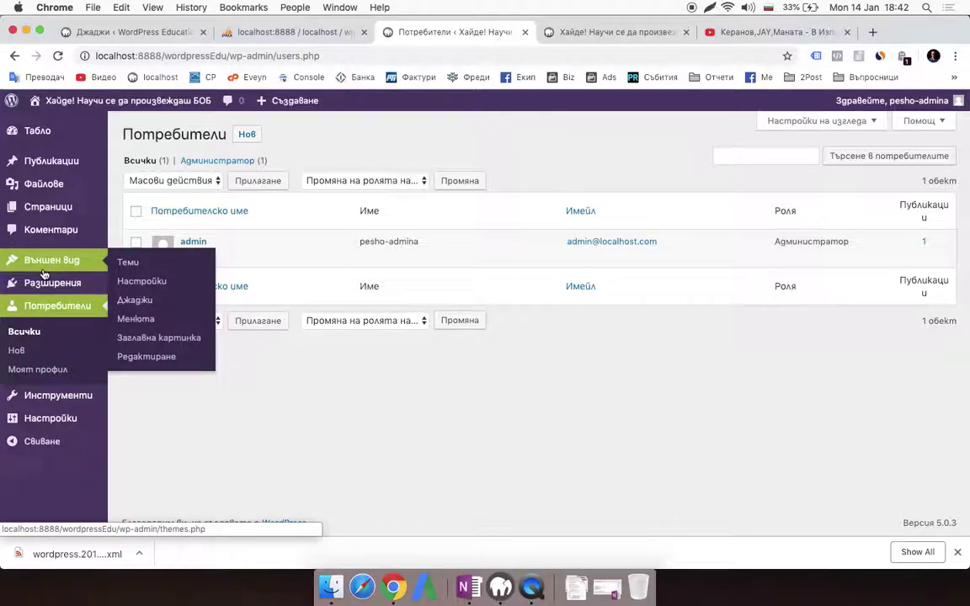
pyautogui.moveTo(72, 295)
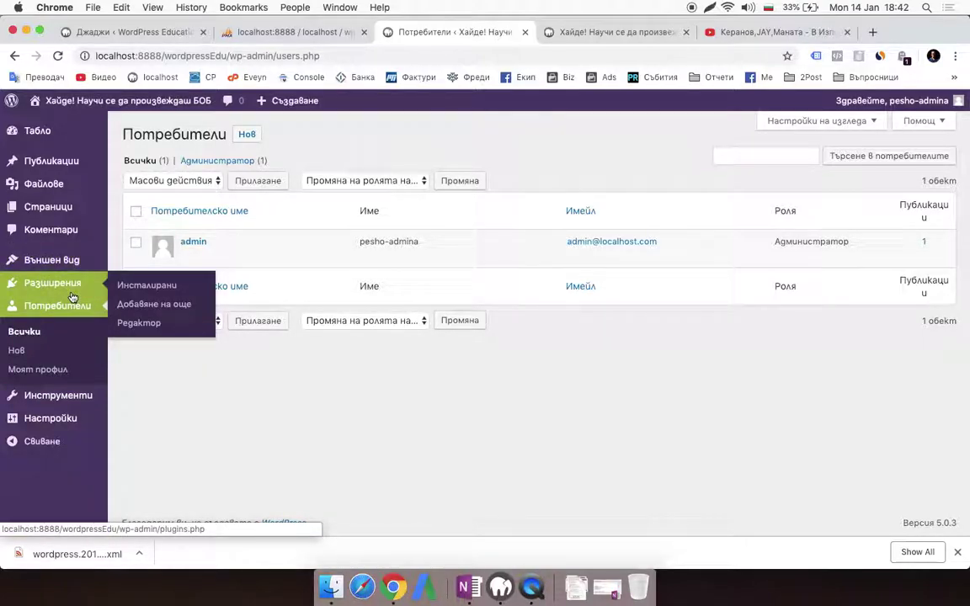